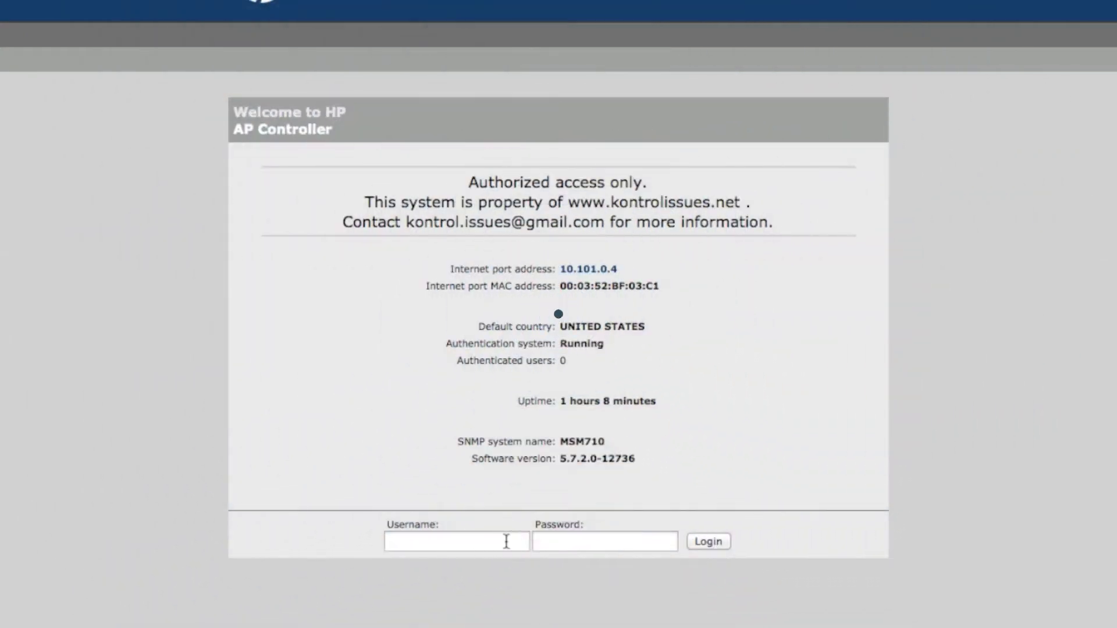
# Log in to the MSM710 controller with username and password, then head to its Tools pages.
pyautogui.click(506, 541)
pyautogui.write('admin')
pyautogui.press('Tab')
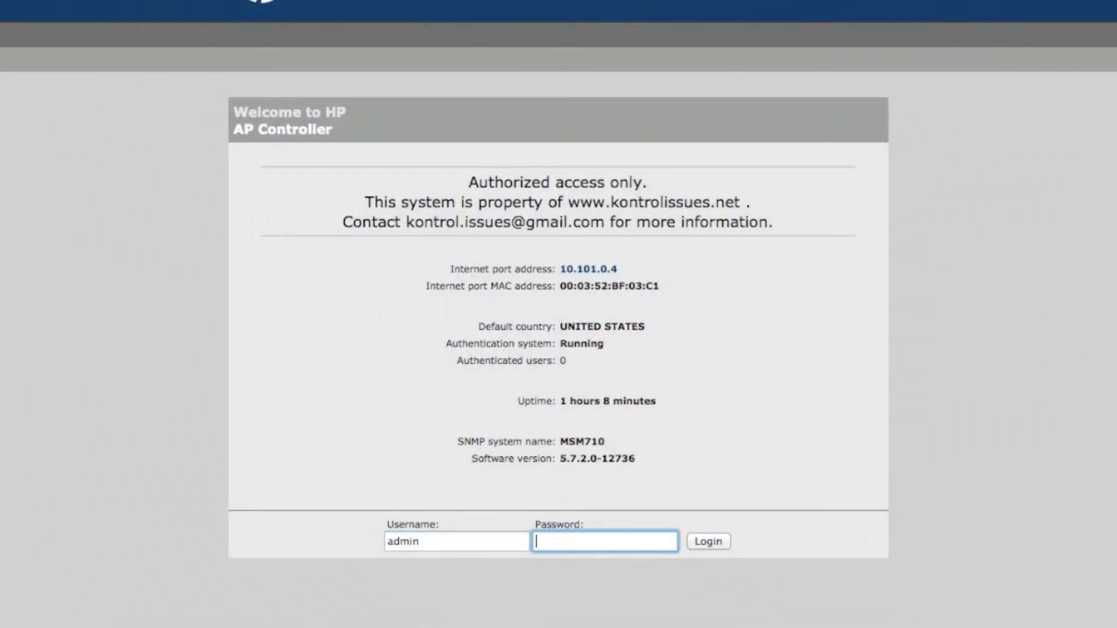
pyautogui.write('sword')
pyautogui.moveTo(638, 461); pyautogui.dragTo(473, 460)
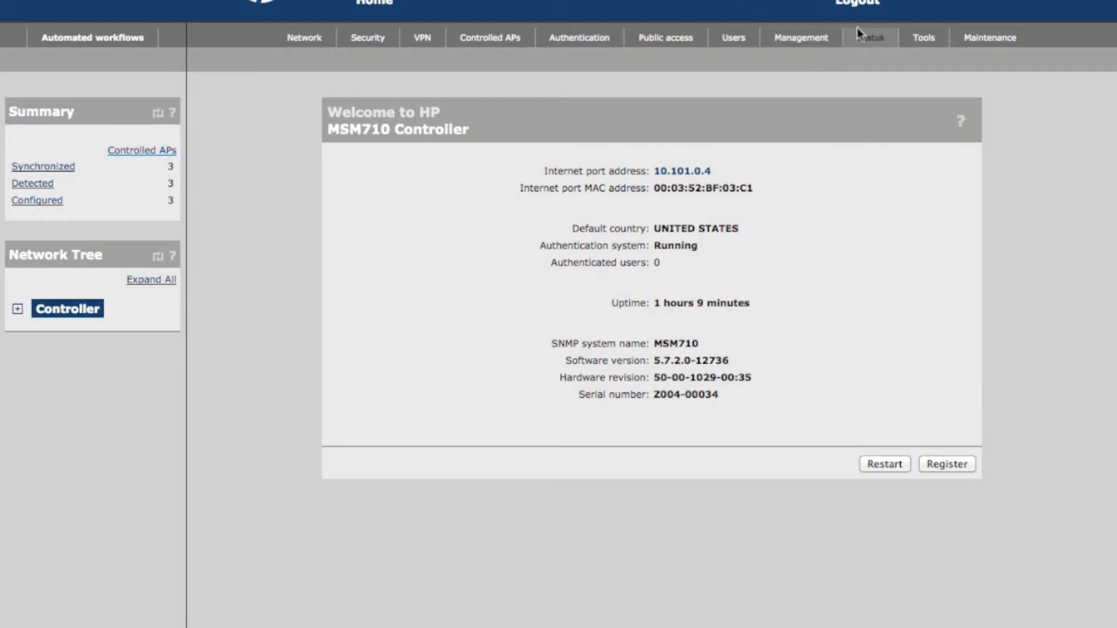
pyautogui.click(933, 46)
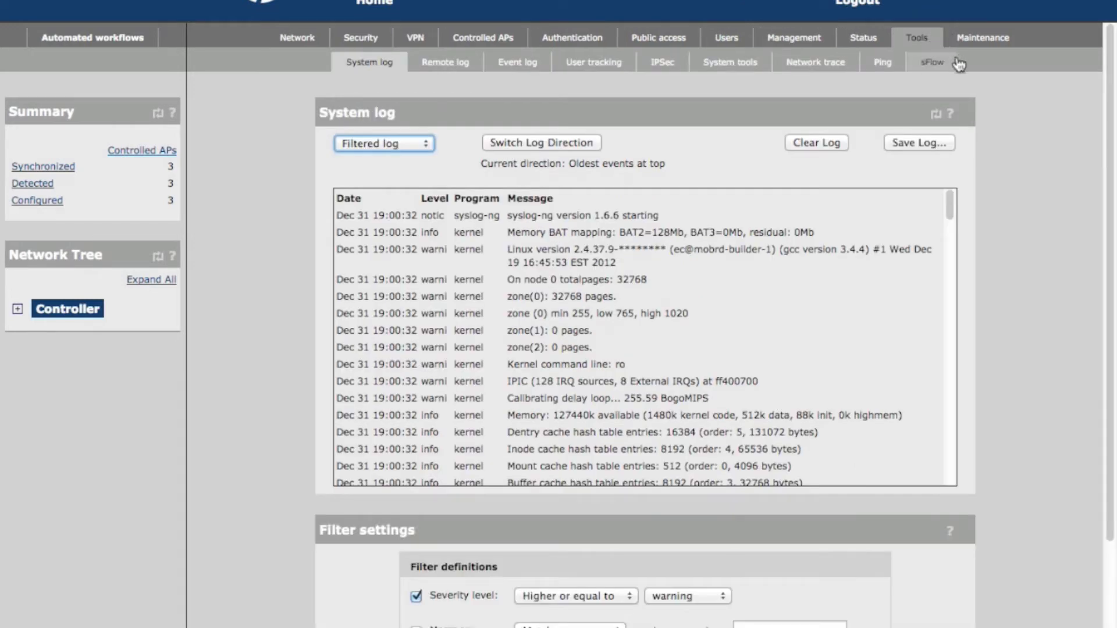
# Reach the sFlow advanced configuration and start editing the first empty collector profile.
pyautogui.click(941, 72)
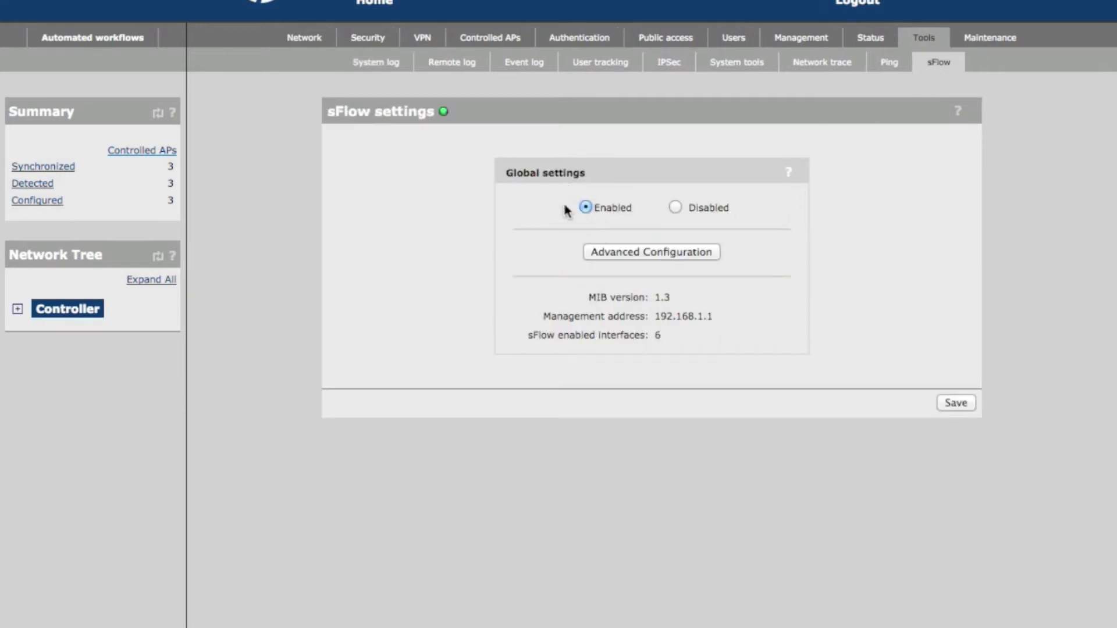
pyautogui.click(700, 253)
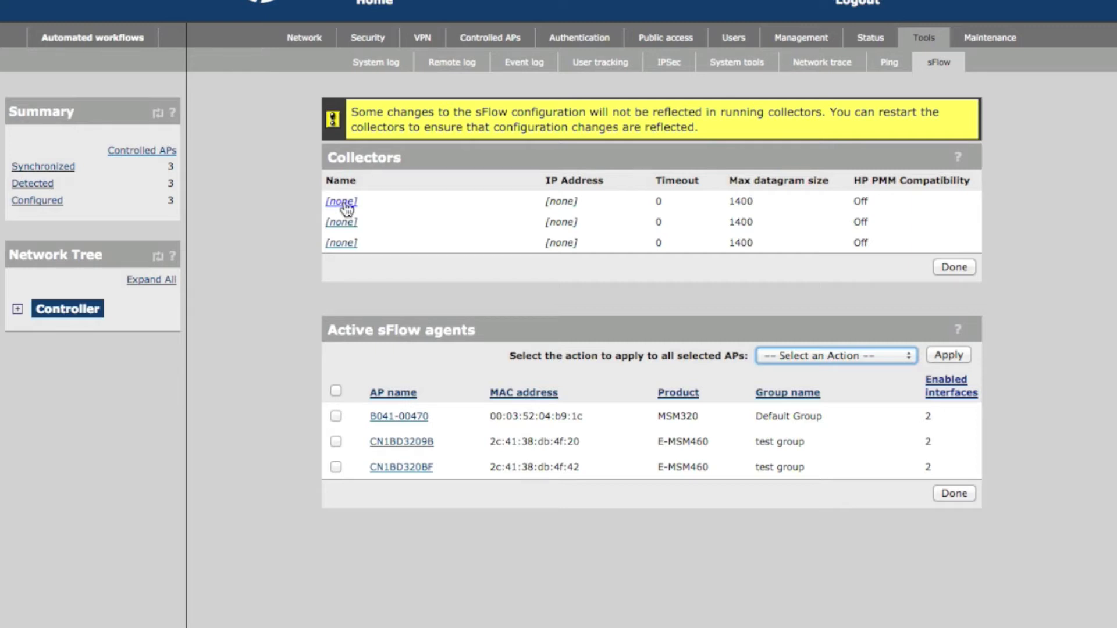
pyautogui.click(344, 204)
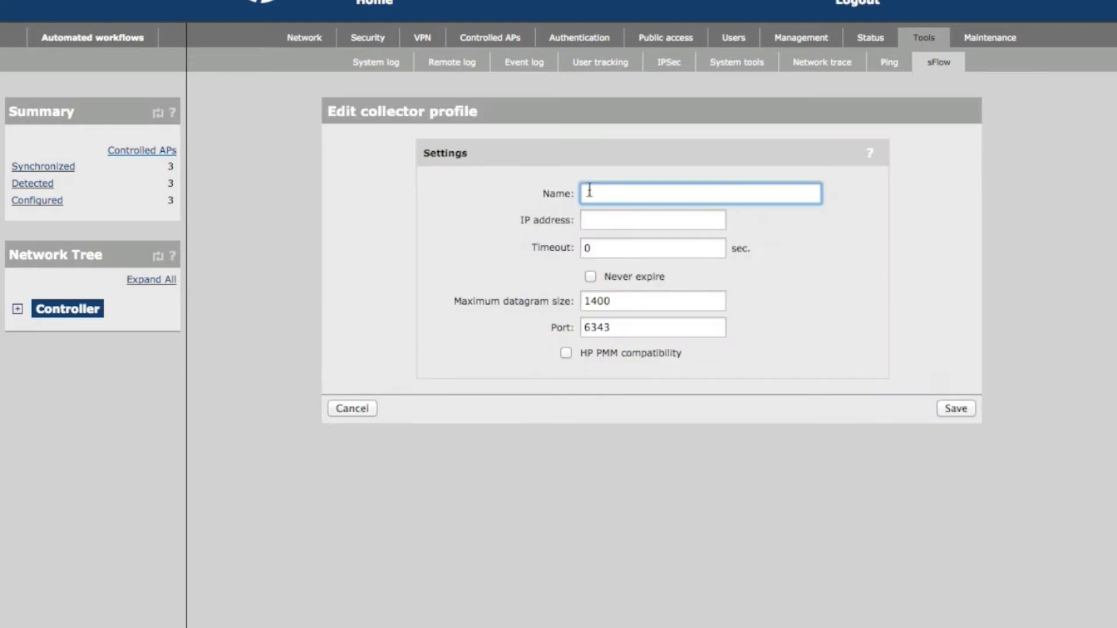
pyautogui.write('10.101')
pyautogui.write('.0.205')
# Save collector HP IMC NTA 5.2 at 10.101.0.205, port 6343, set to never expire.
pyautogui.press('Tab')
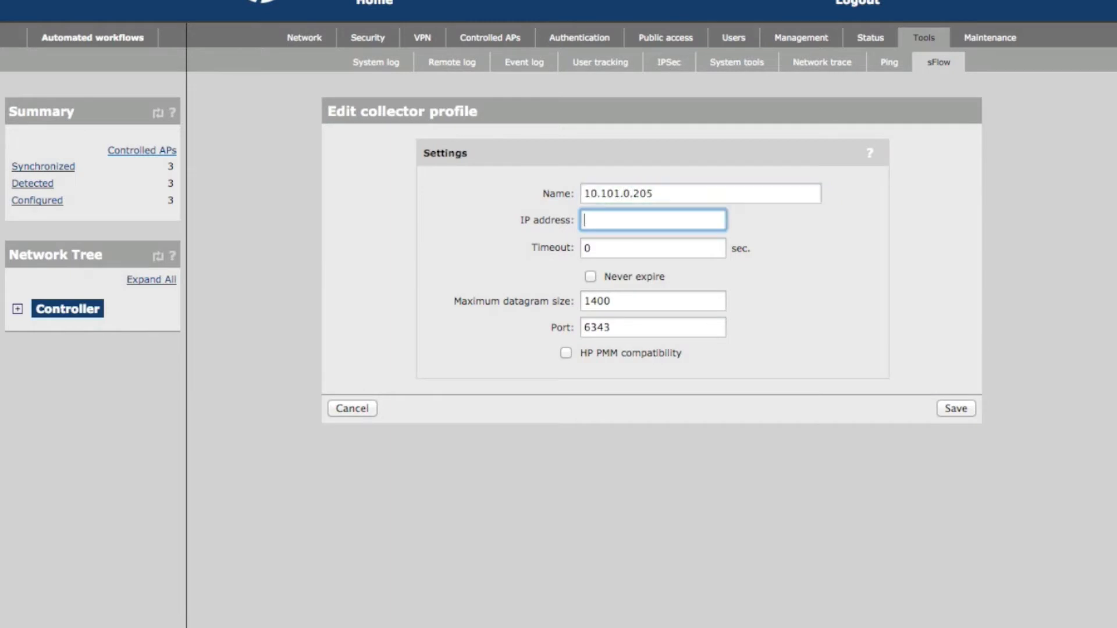
pyautogui.write('10.101.0.205')
pyautogui.press('Tab')
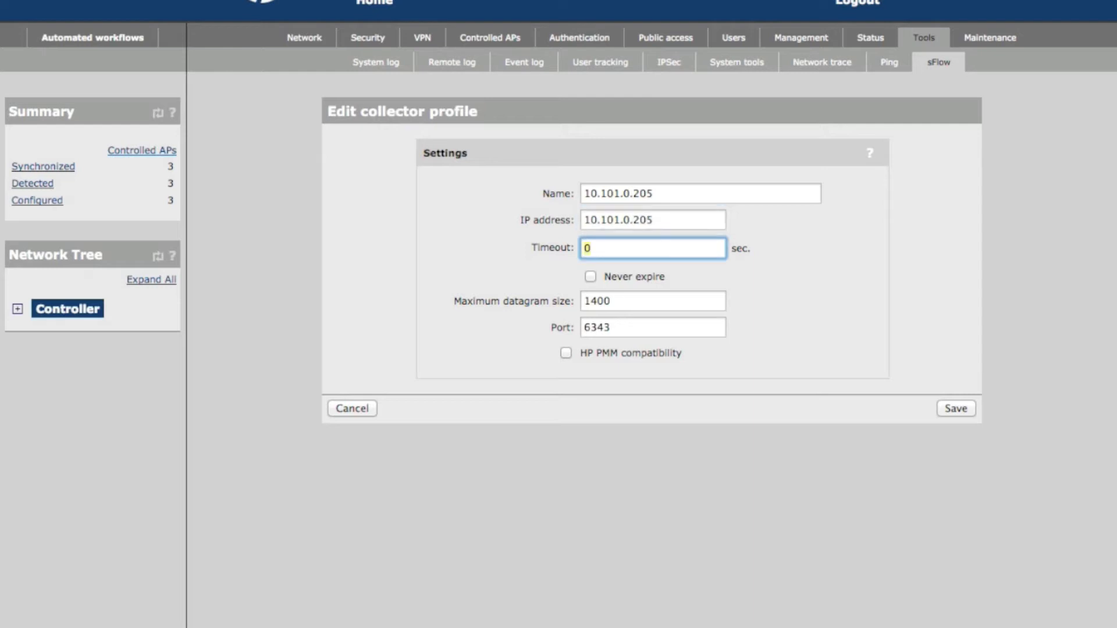
pyautogui.write('20')
pyautogui.click(612, 249)
pyautogui.click(591, 277)
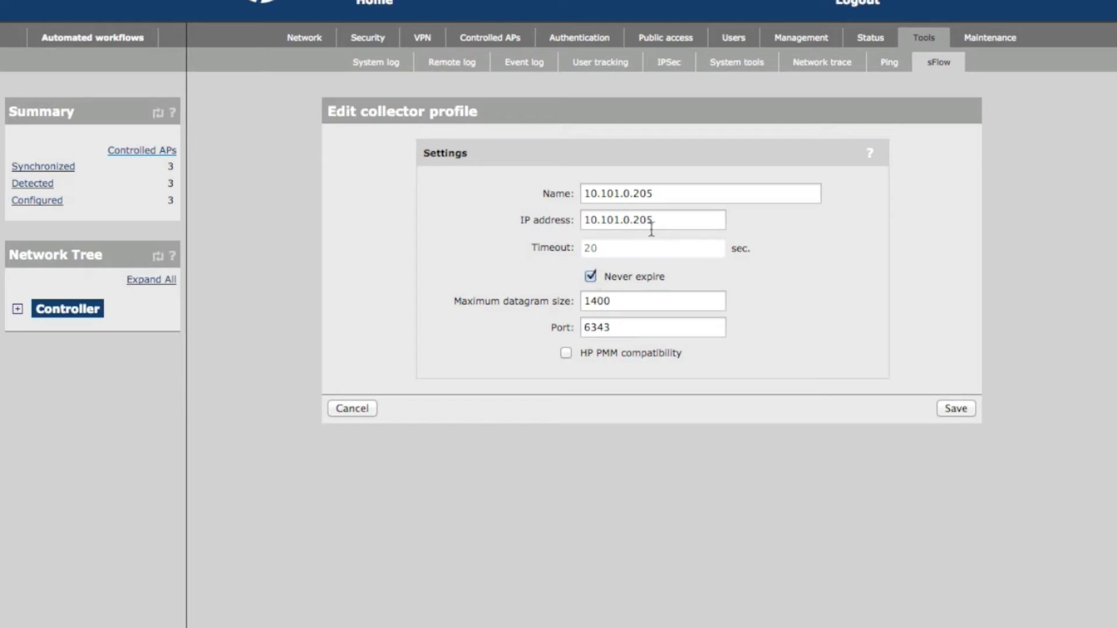
pyautogui.click(534, 197)
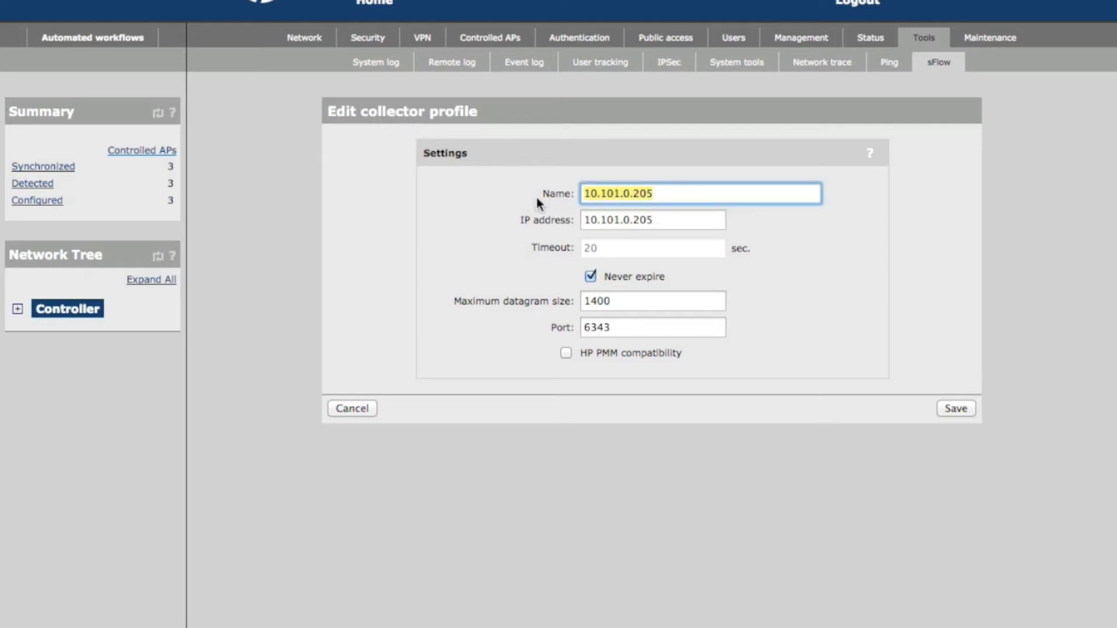
pyautogui.write('HP IMC ')
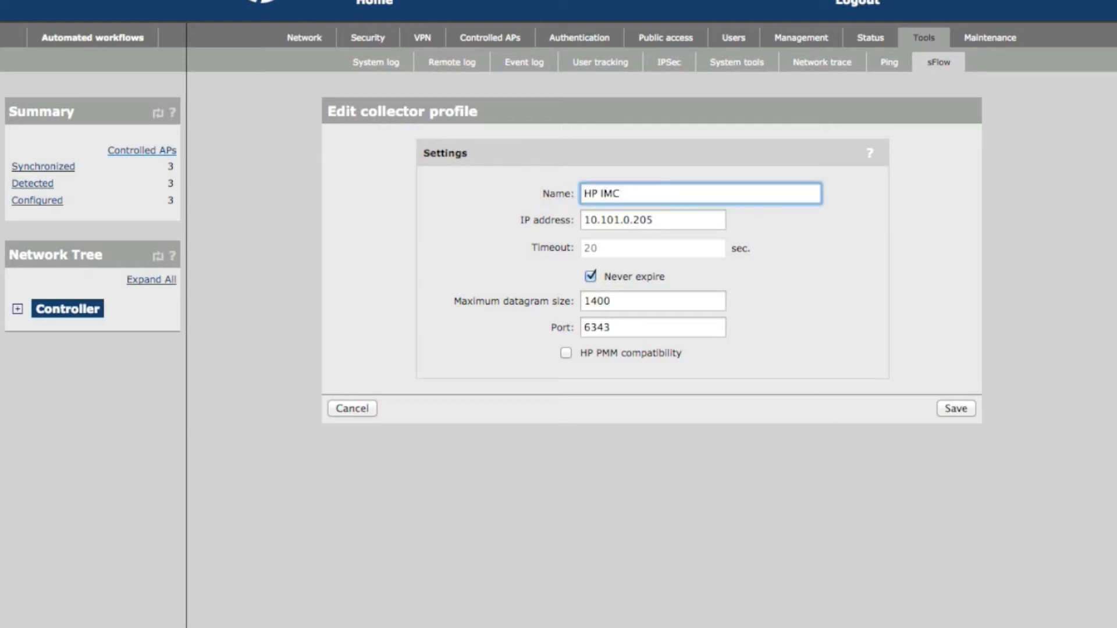
pyautogui.write('NTA 5.2')
pyautogui.doubleClick(641, 326)
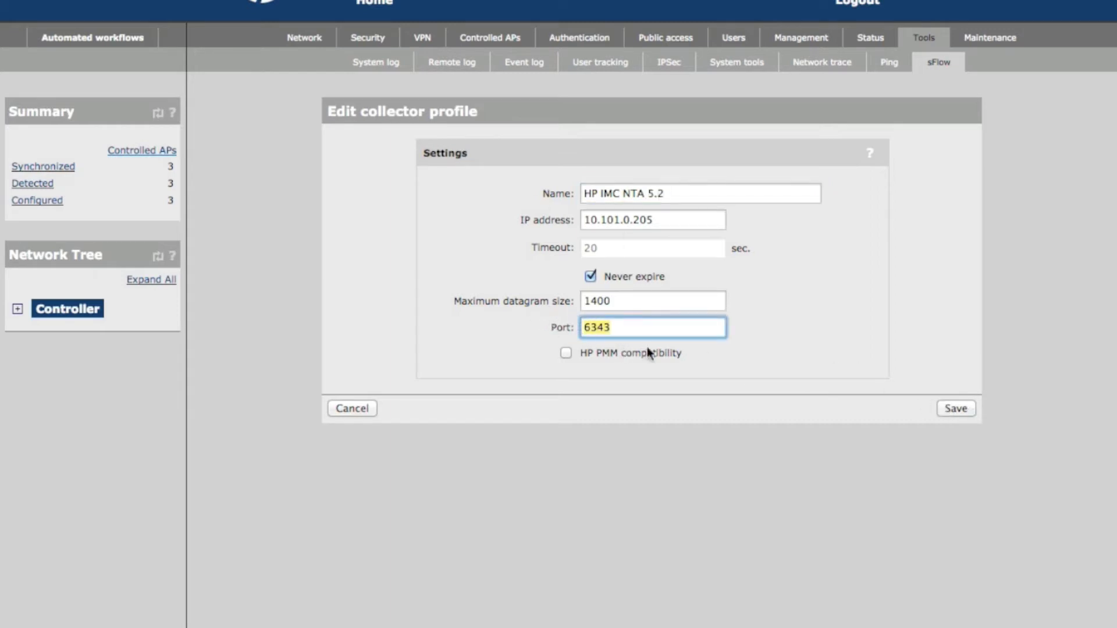
pyautogui.click(956, 409)
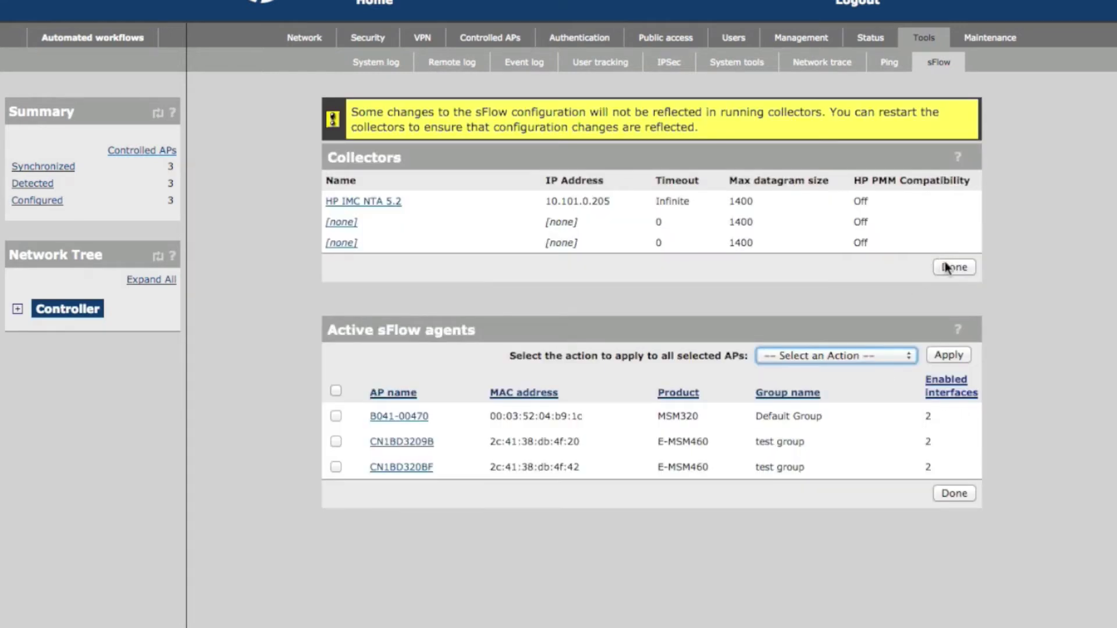
# Return to sFlow settings and expand Controller > Controlled APs > Default Group in the tree.
pyautogui.click(951, 269)
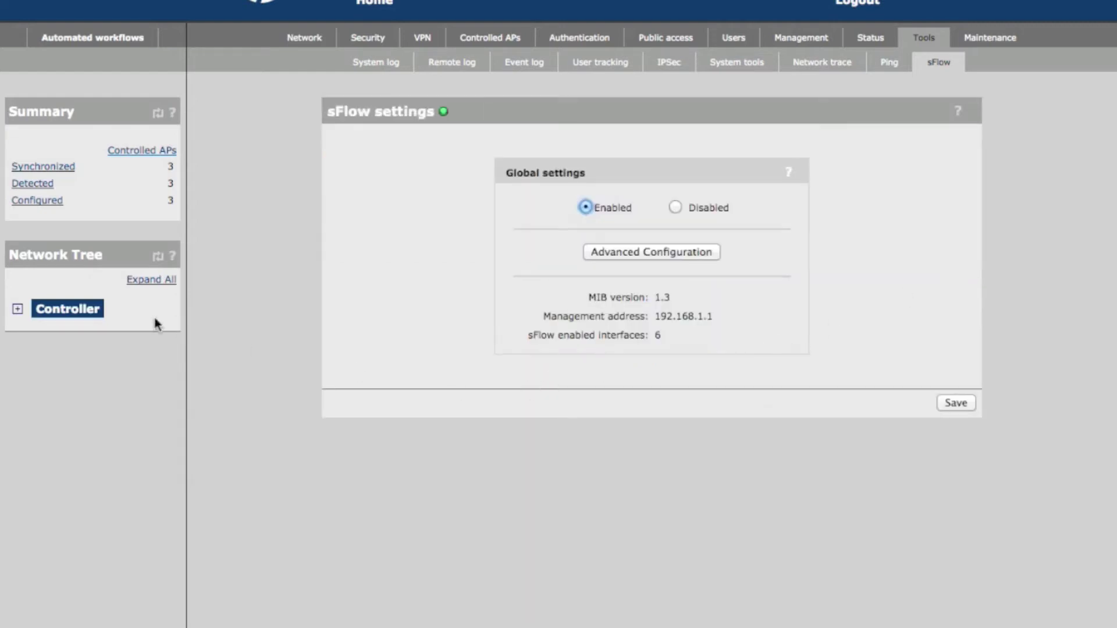
pyautogui.click(19, 310)
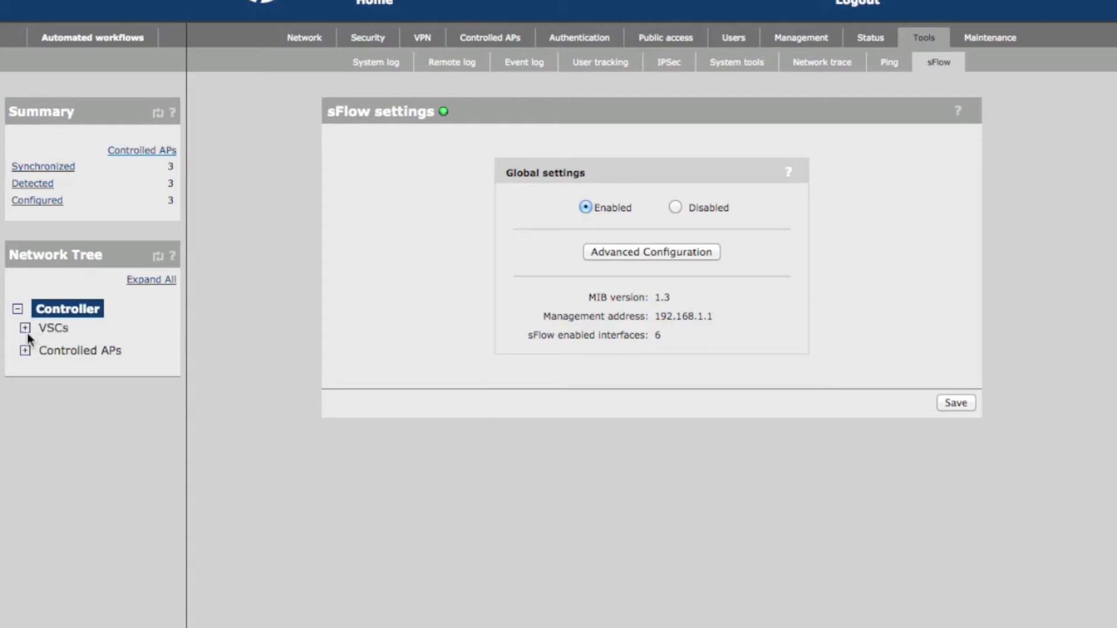
pyautogui.click(25, 352)
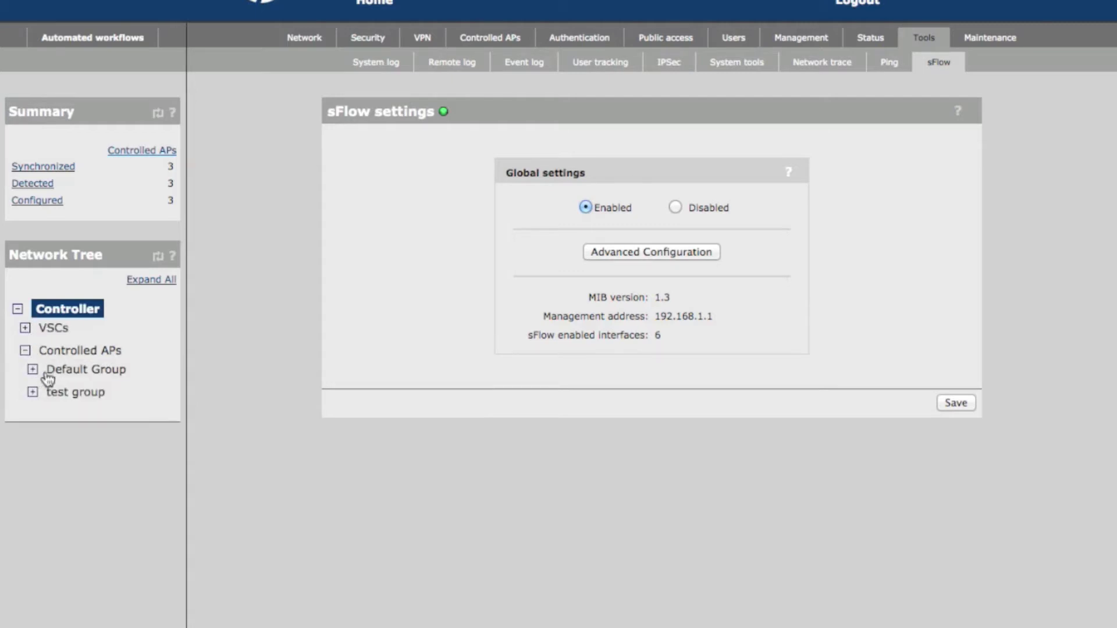
pyautogui.click(32, 370)
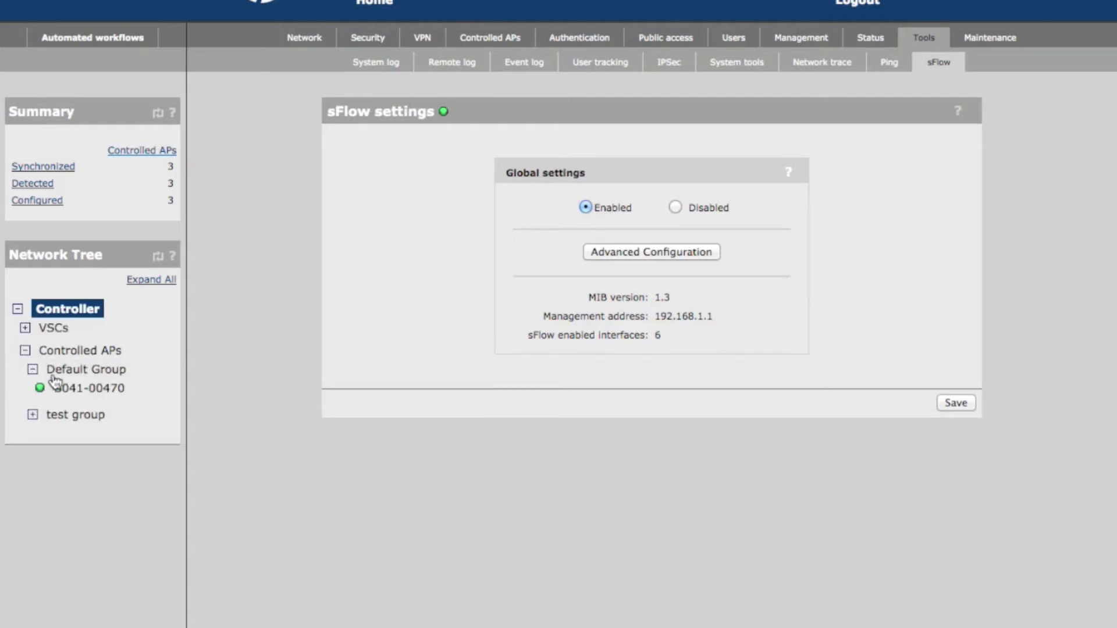
pyautogui.click(75, 374)
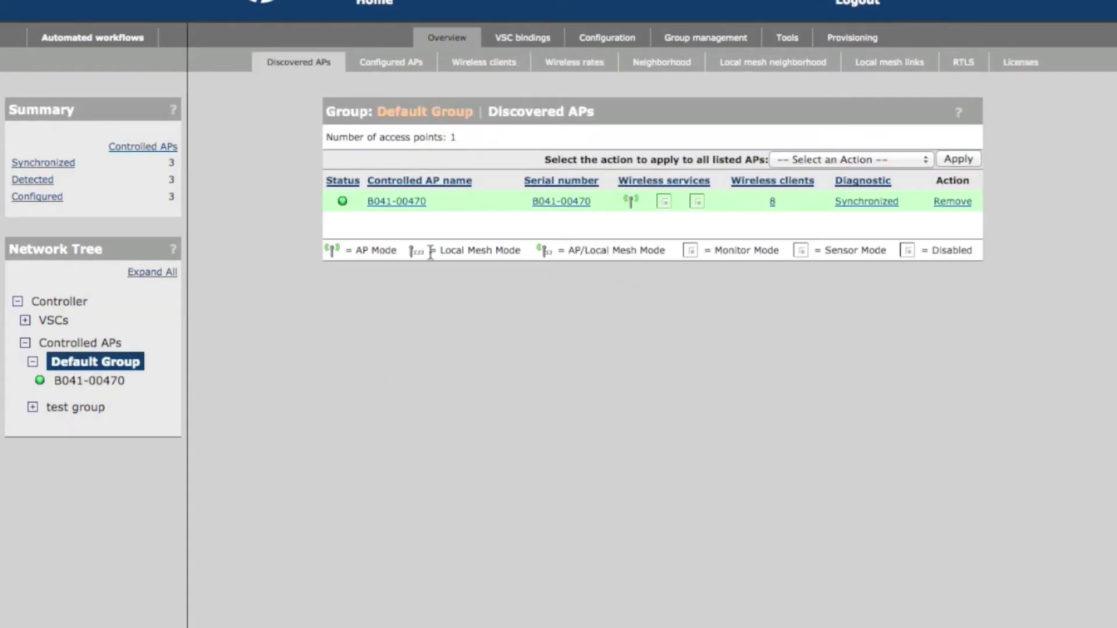
# Open access point B041-00470's sFlow agent configuration, Instance 1 for Wireless port 1.
pyautogui.click(396, 202)
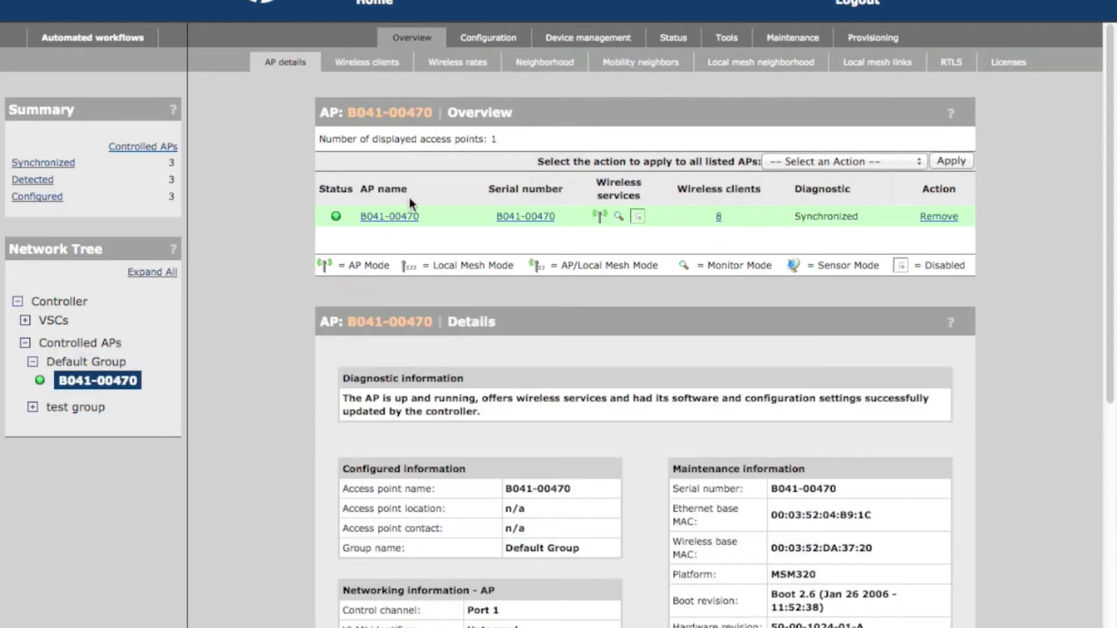
pyautogui.click(724, 46)
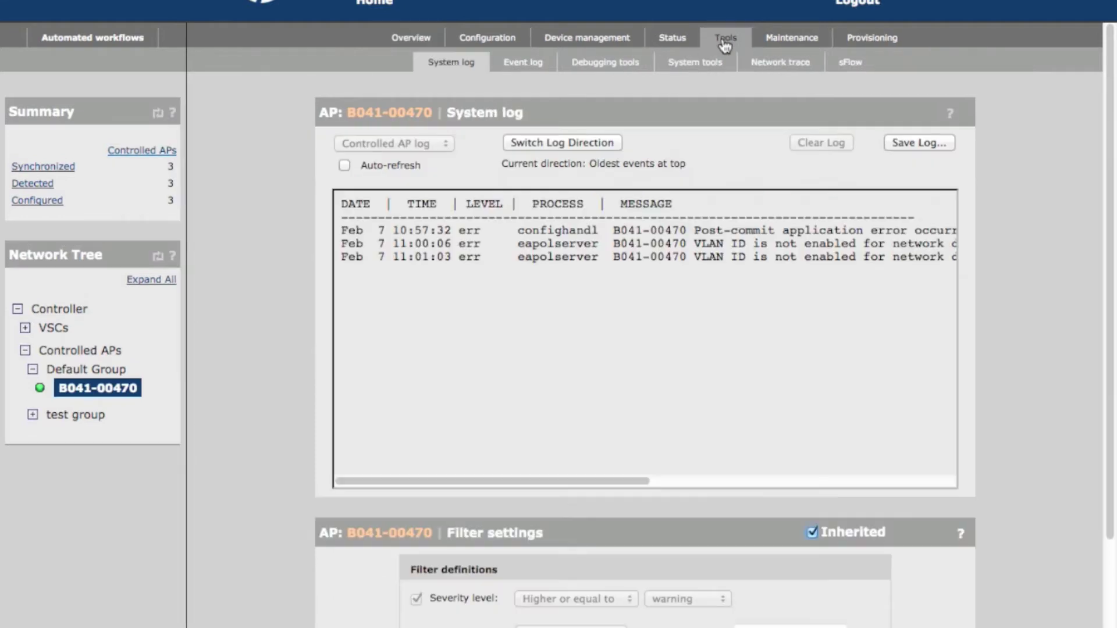
pyautogui.click(856, 75)
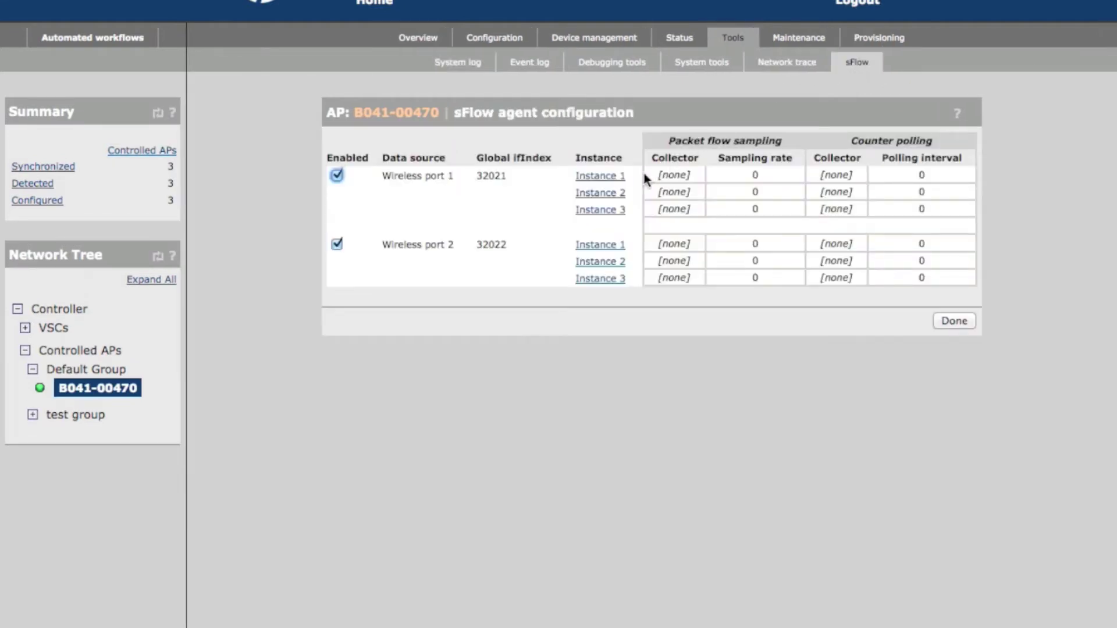
pyautogui.click(597, 177)
# Set both collectors to HP IMC NTA 5.2, sampling rate 1000, polling interval 20, and save.
pyautogui.click(524, 195)
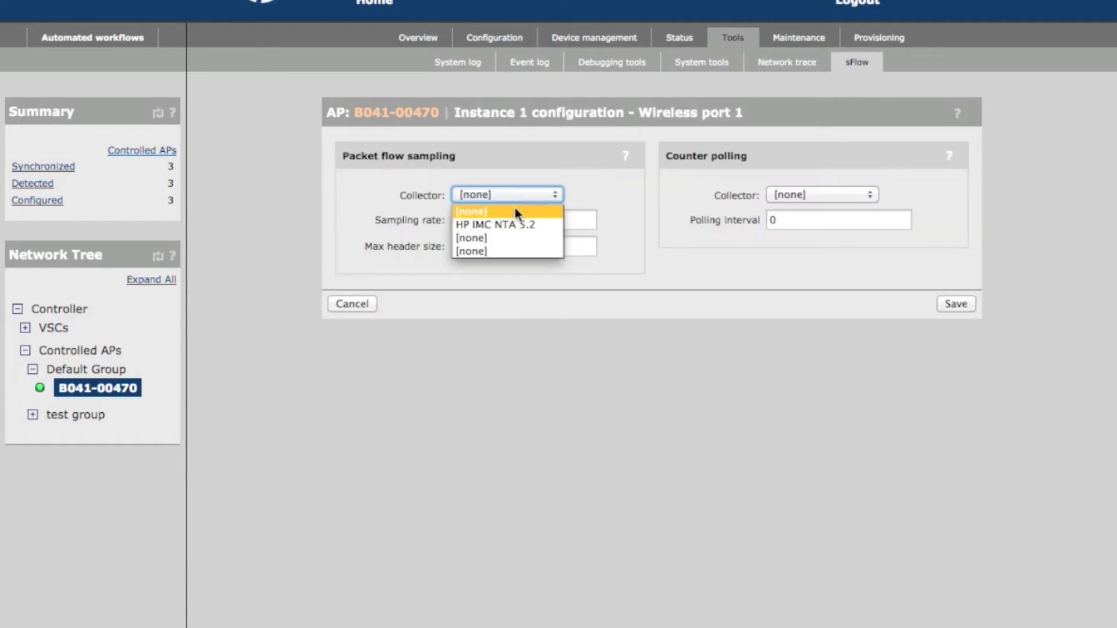
pyautogui.click(517, 219)
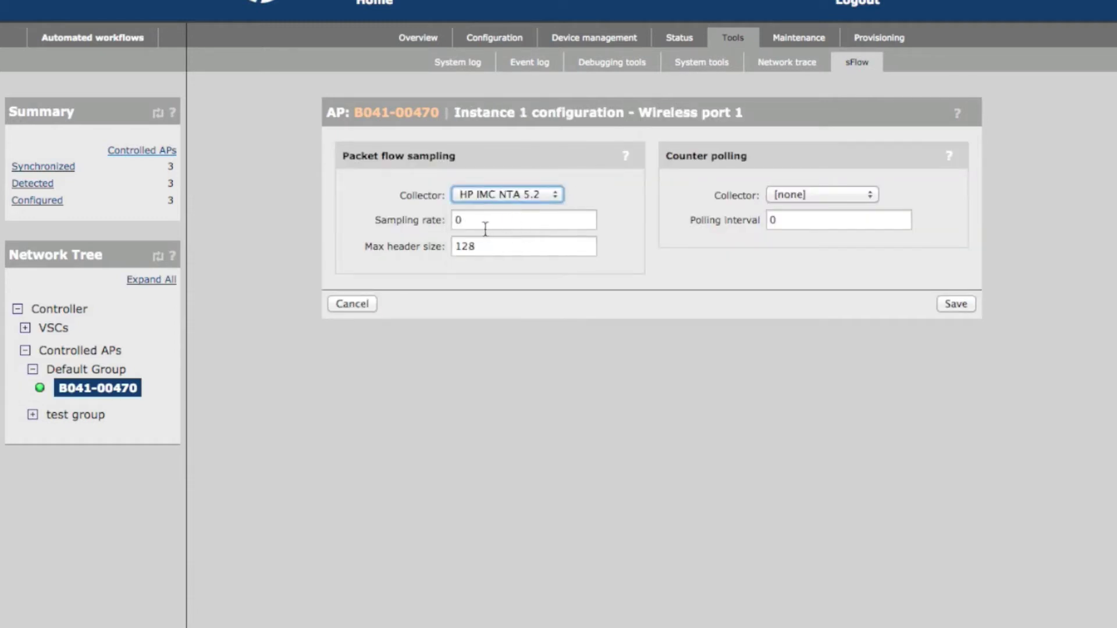
pyautogui.click(449, 220)
pyautogui.write('10')
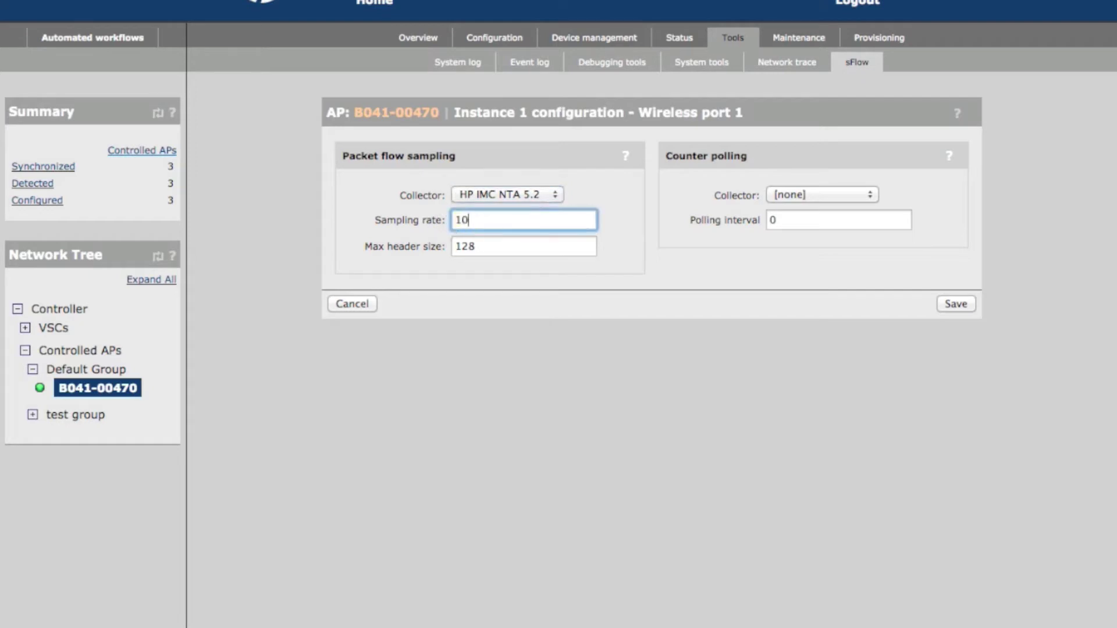
pyautogui.write('00')
pyautogui.click(780, 195)
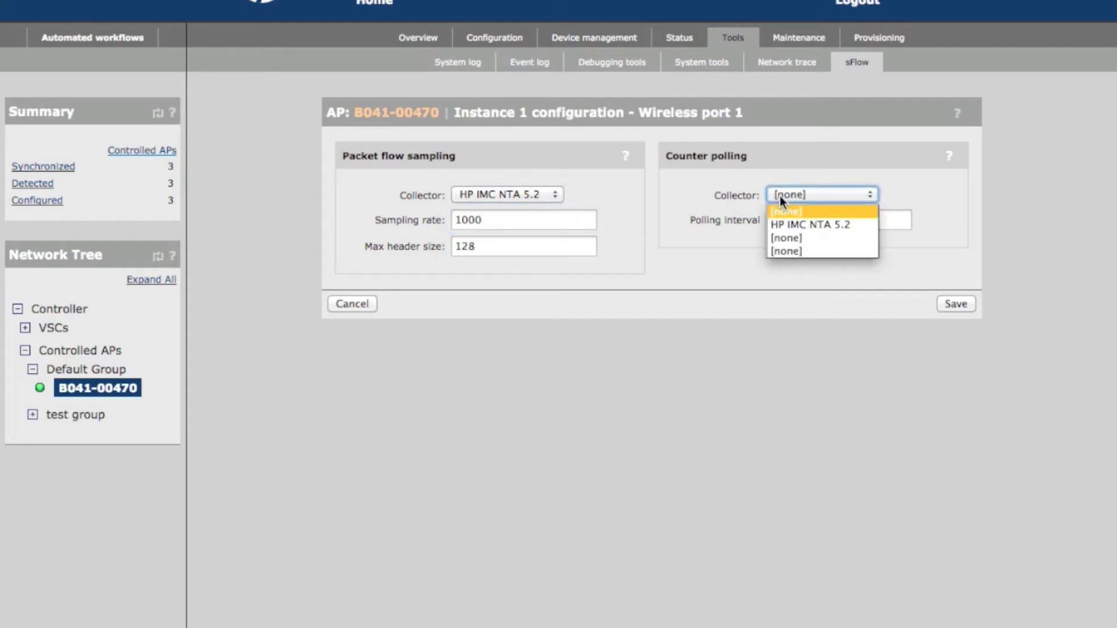
pyautogui.click(795, 222)
pyautogui.click(759, 220)
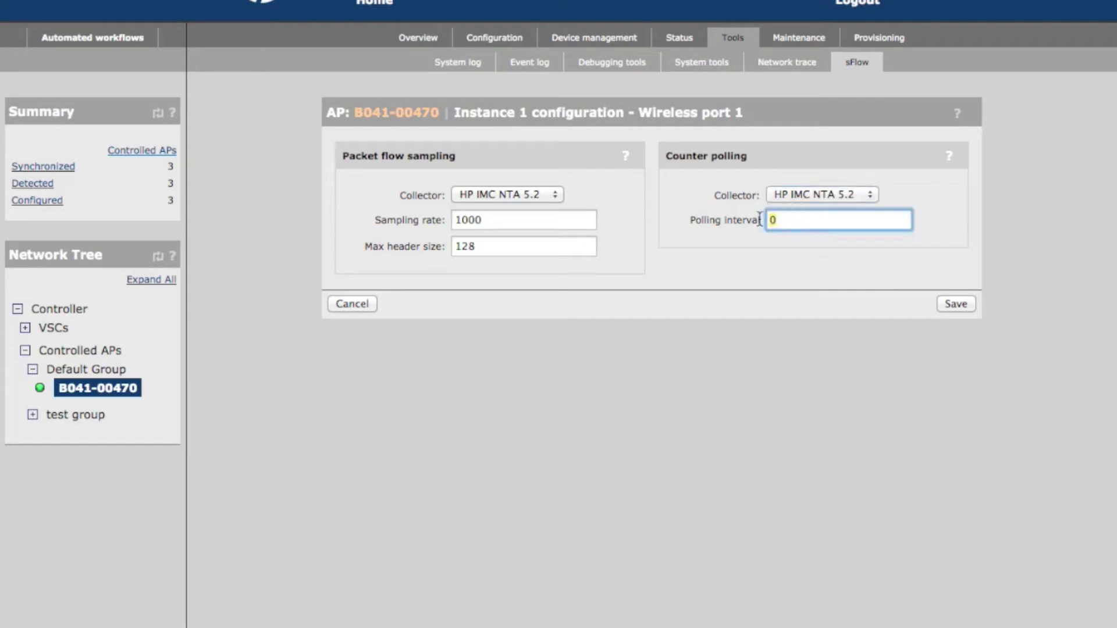
pyautogui.write('2')
pyautogui.click(958, 308)
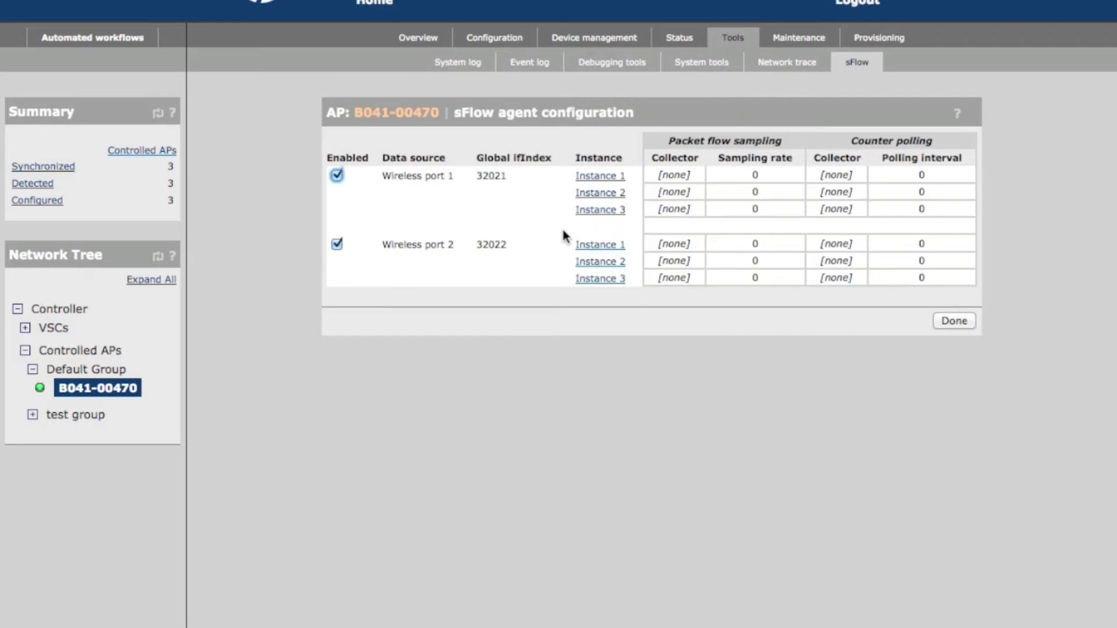
# Configure Wireless port 2 Instance 1 with HP IMC NTA 5.2 collectors, rate 1000, interval 20, and save.
pyautogui.click(598, 248)
pyautogui.click(509, 195)
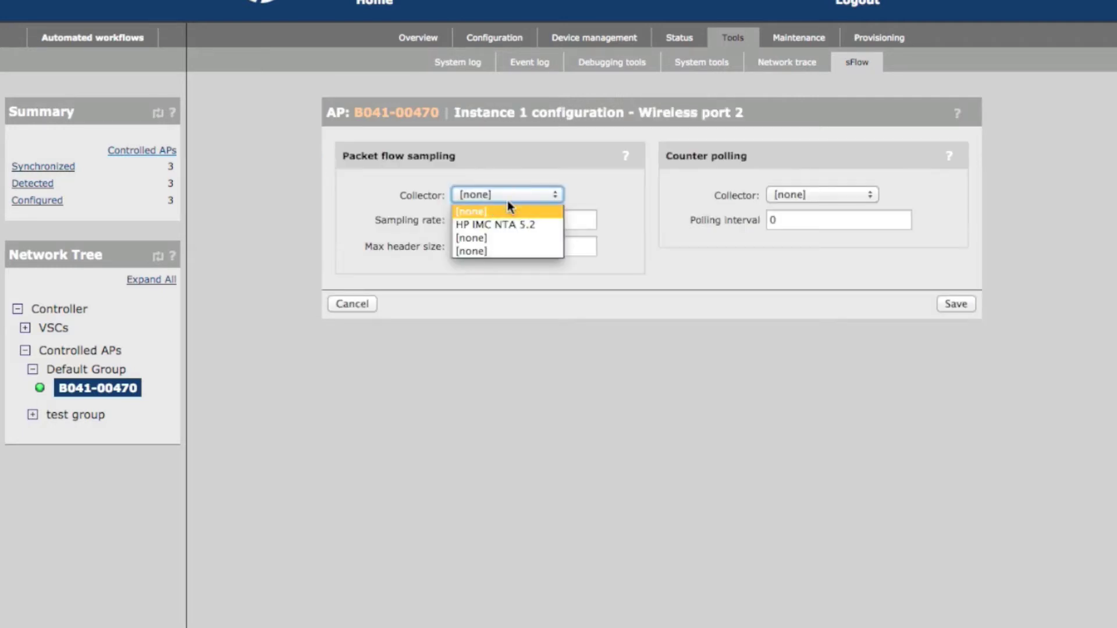
pyautogui.click(511, 224)
pyautogui.click(798, 196)
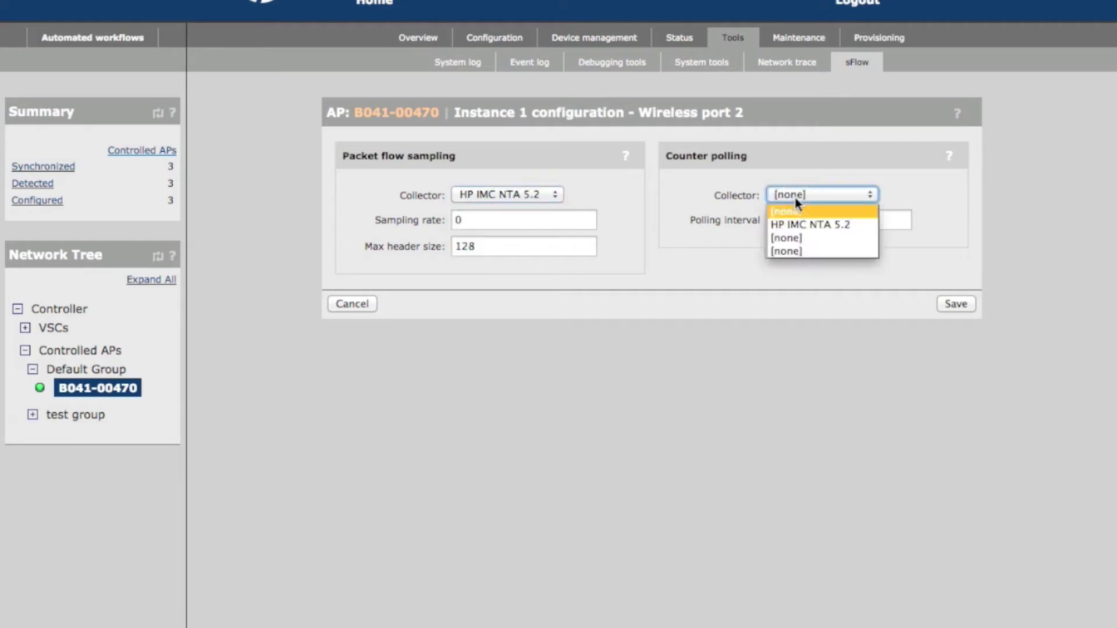
pyautogui.click(798, 226)
pyautogui.doubleClick(523, 221)
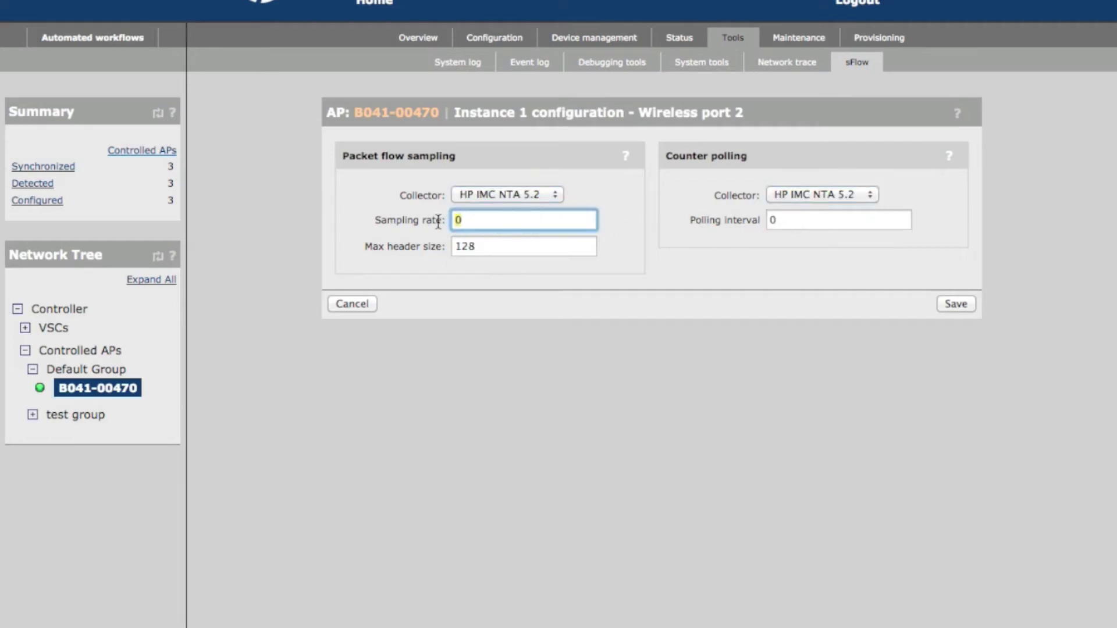
pyautogui.write('1000')
pyautogui.doubleClick(787, 222)
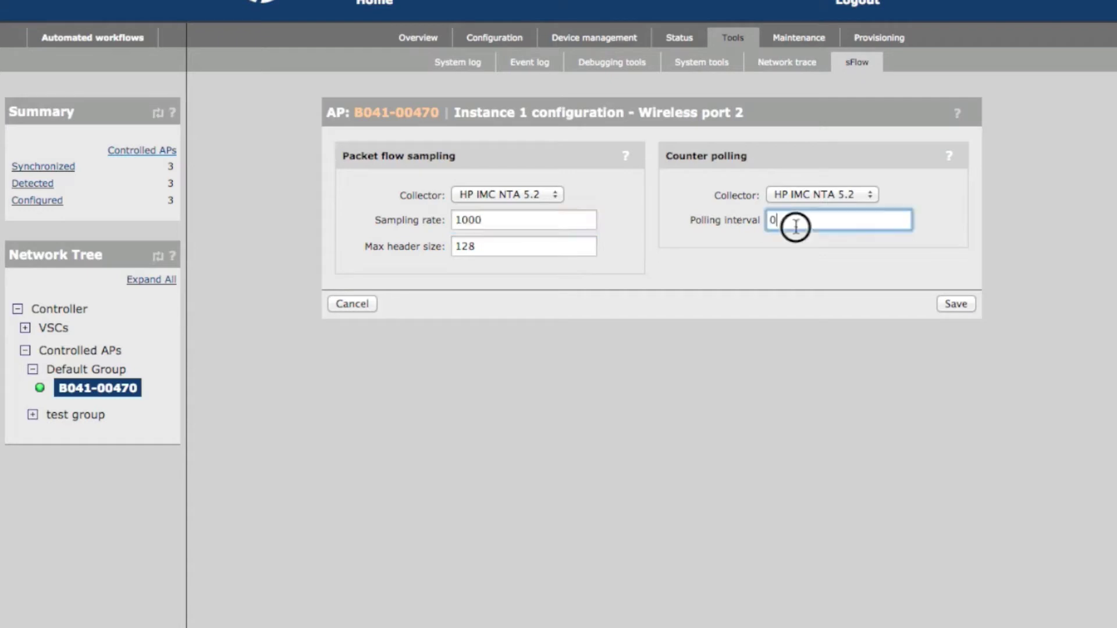
pyautogui.write('20')
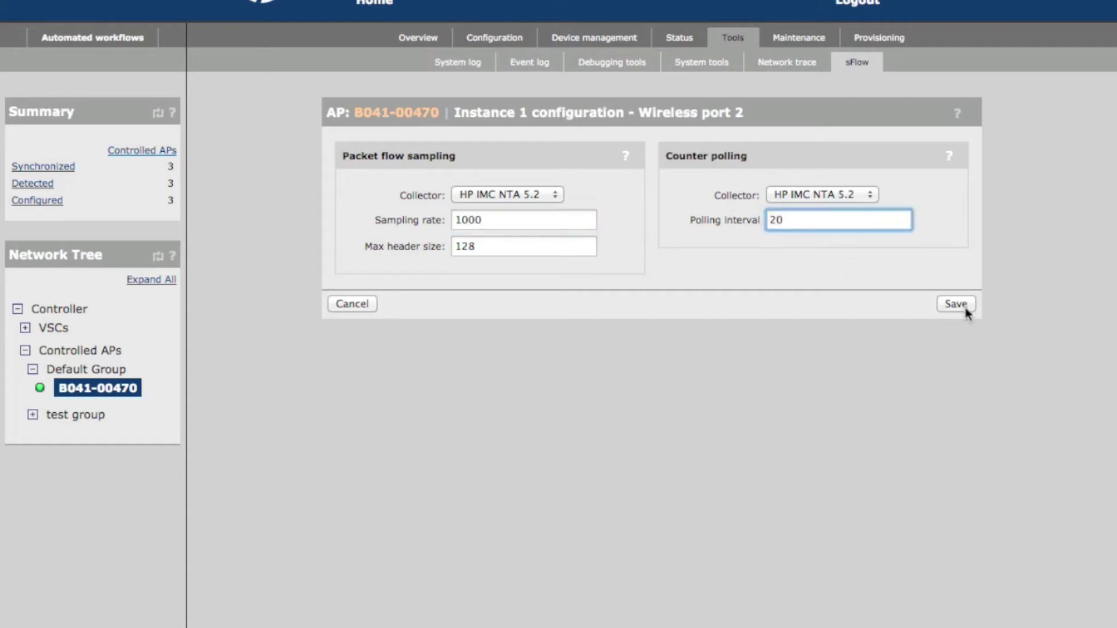
pyautogui.click(960, 311)
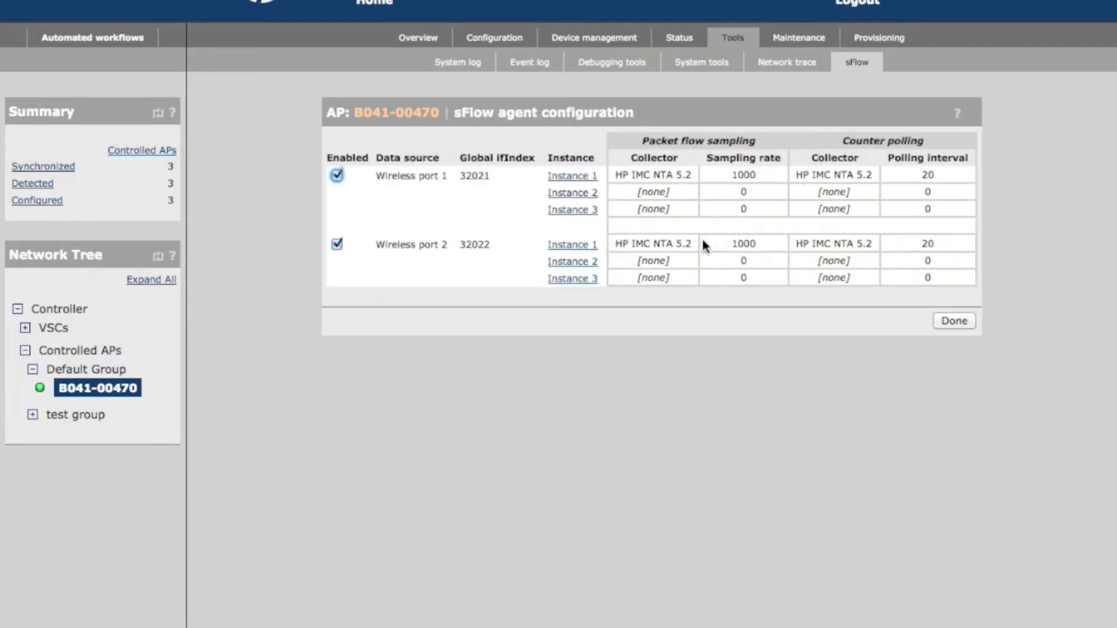
pyautogui.click(952, 320)
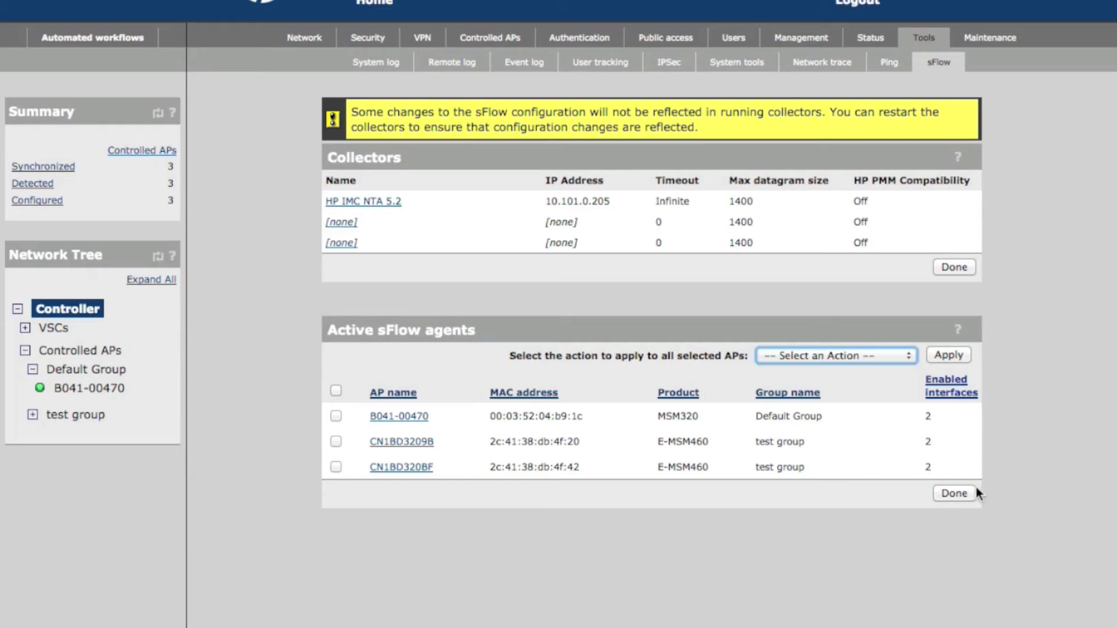
# Close the collectors overview and return to the global sFlow settings showing 6 interfaces enabled.
pyautogui.click(956, 494)
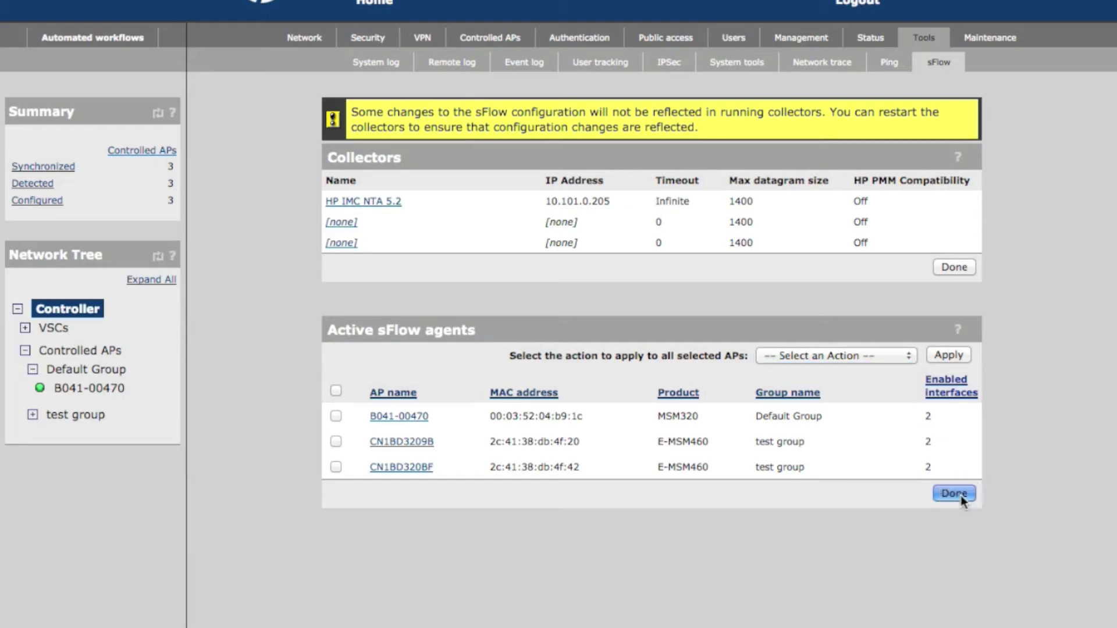
pyautogui.click(962, 495)
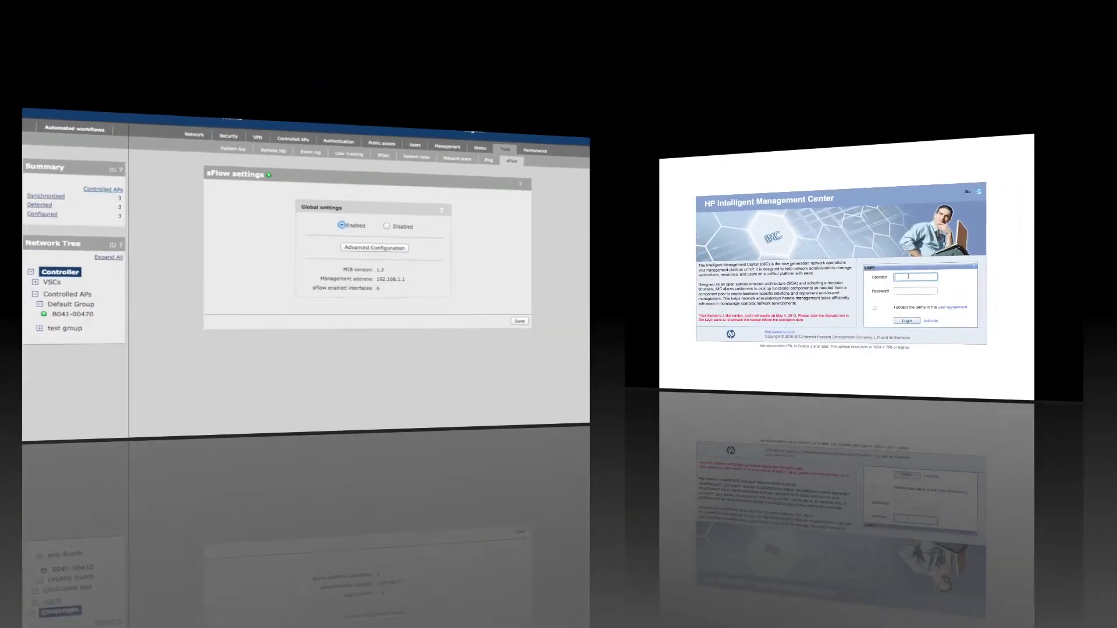
pyautogui.write('admin')
# Log in to IMC as admin with password and accepted user agreement.
pyautogui.press('Tab')
pyautogui.write('admin')
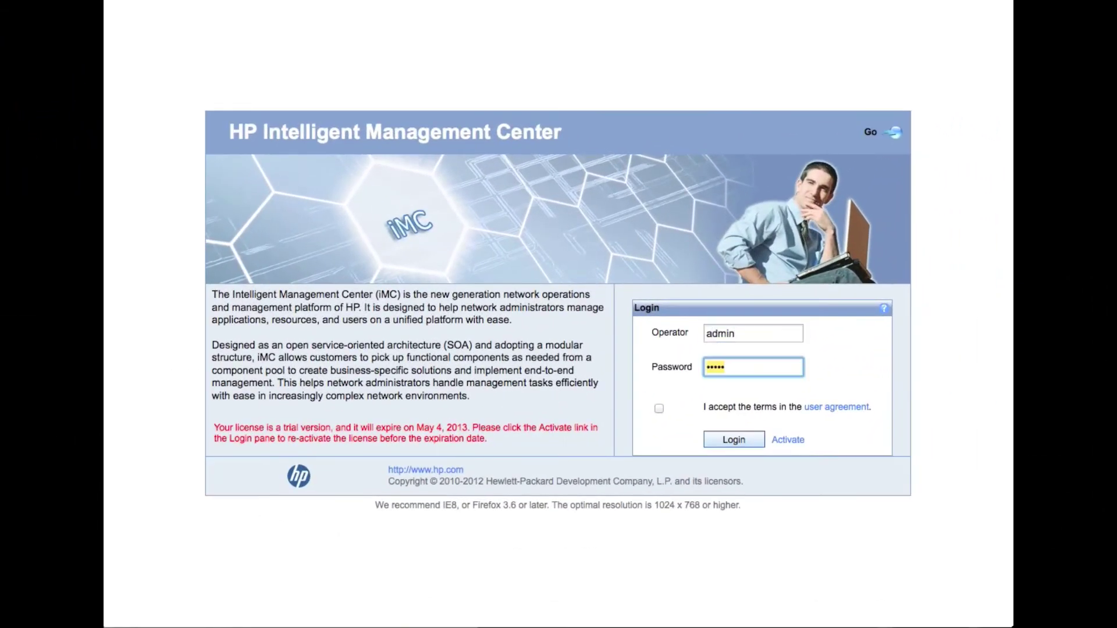
pyautogui.press('Tab')
pyautogui.press('space')
pyautogui.press('Tab')
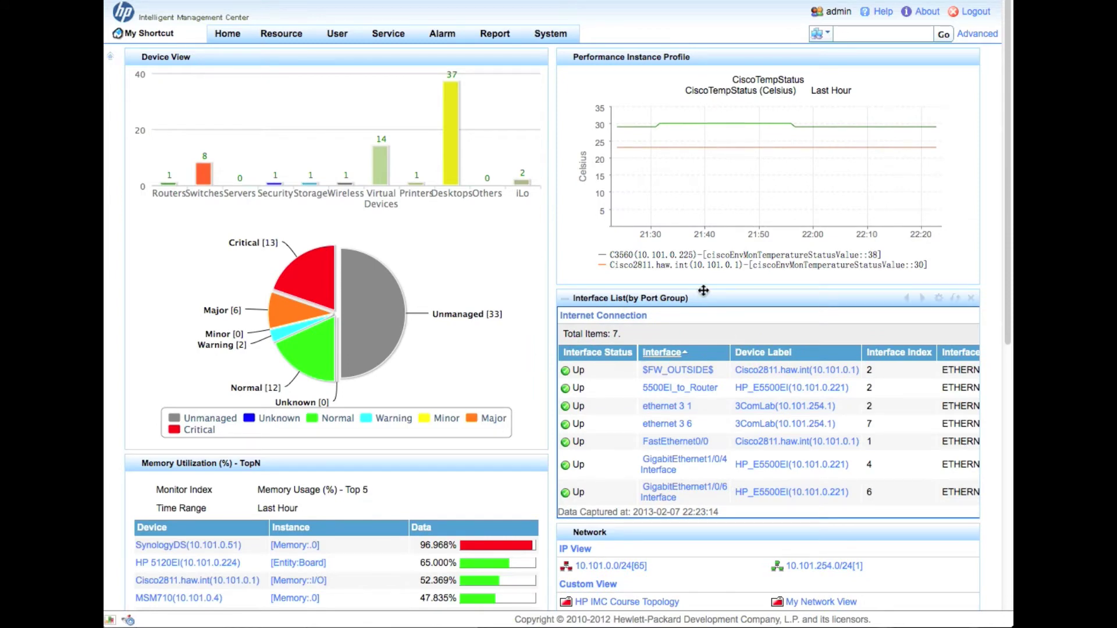
# Go through Service > Traffic Analysis and Audit > Settings > Device Management and start adding a device.
pyautogui.moveTo(768, 175)
pyautogui.click(386, 37)
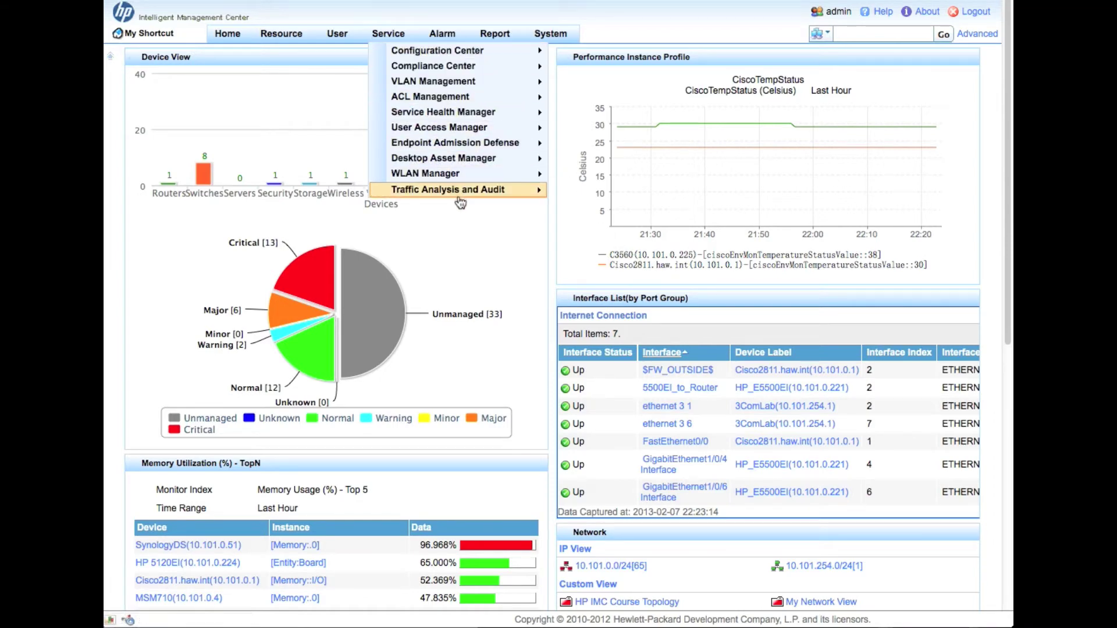
pyautogui.moveTo(448, 190)
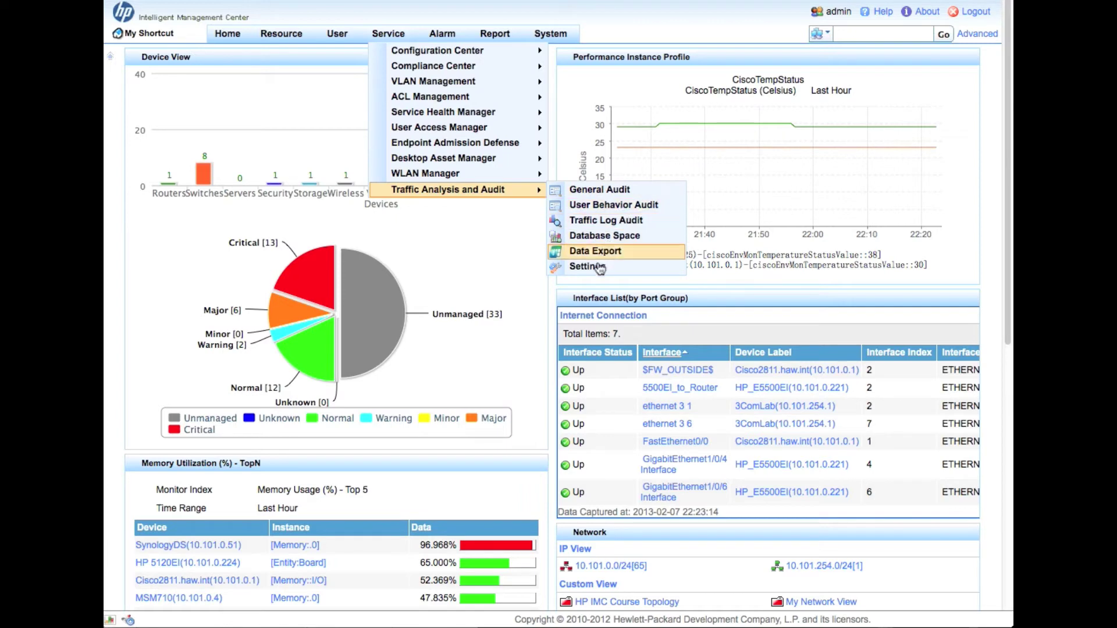
pyautogui.click(599, 271)
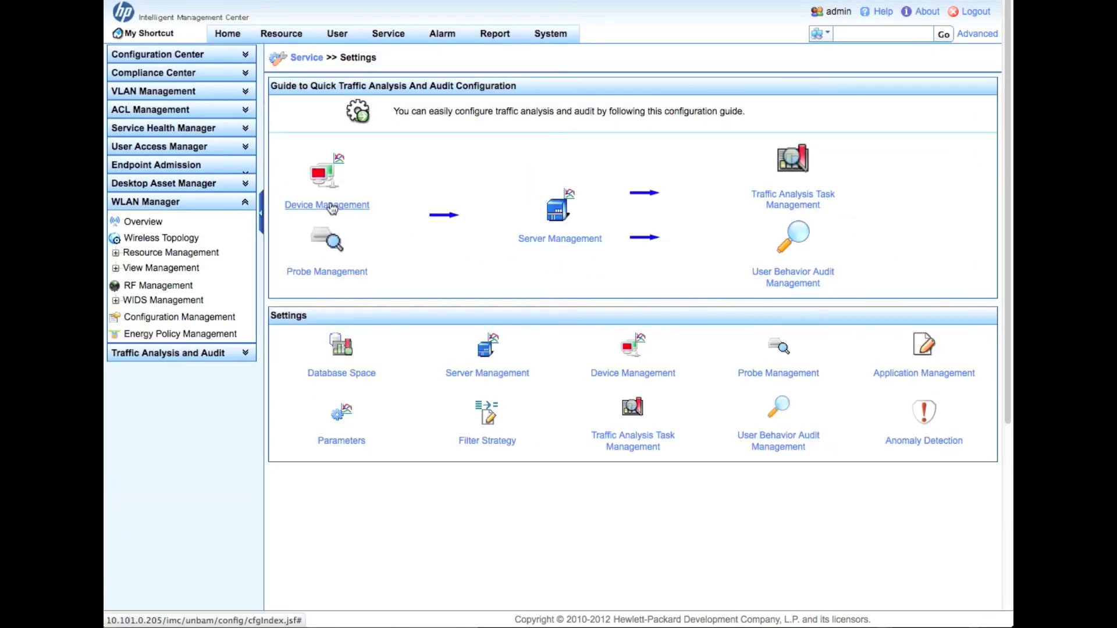
pyautogui.click(330, 206)
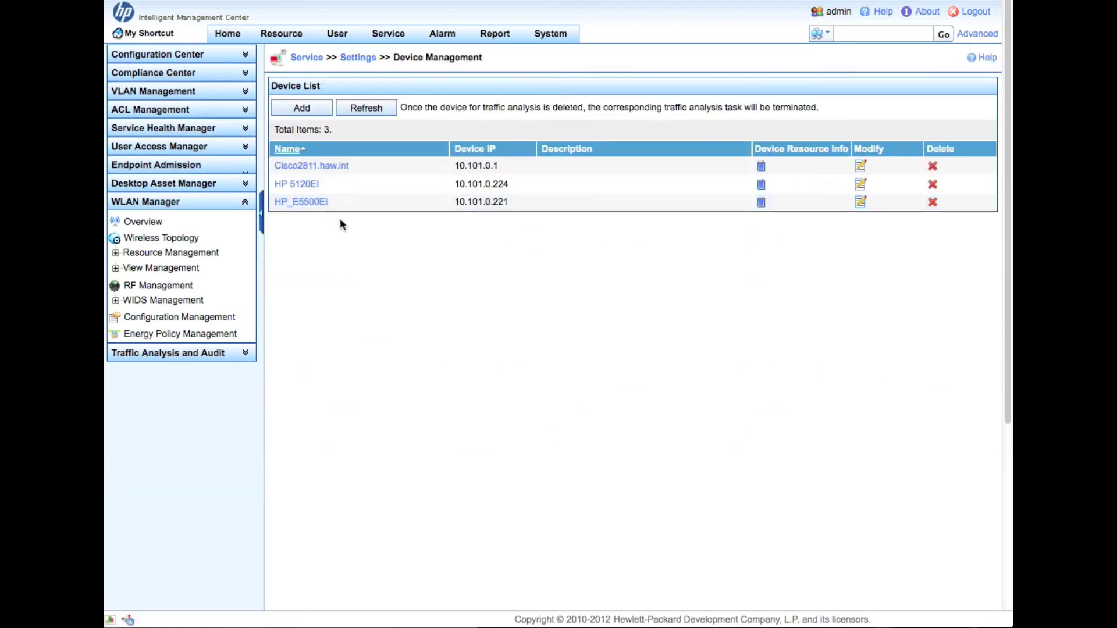
pyautogui.click(308, 107)
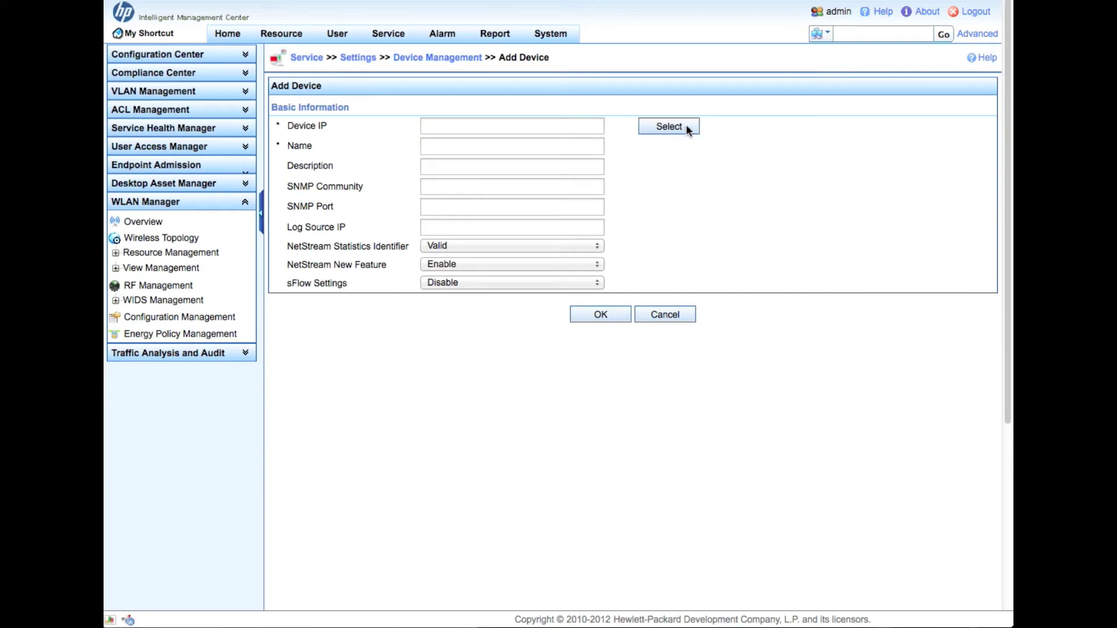
# Select the MSM710 wireless controller at 10.101.0.4 from Device View as the device to add.
pyautogui.click(668, 127)
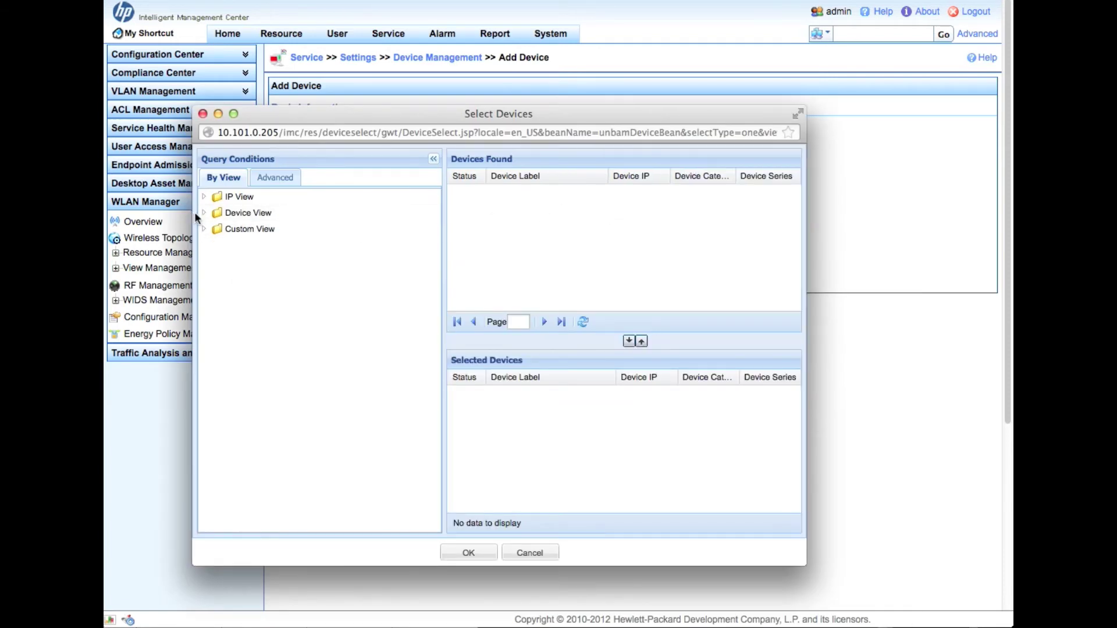
pyautogui.click(205, 213)
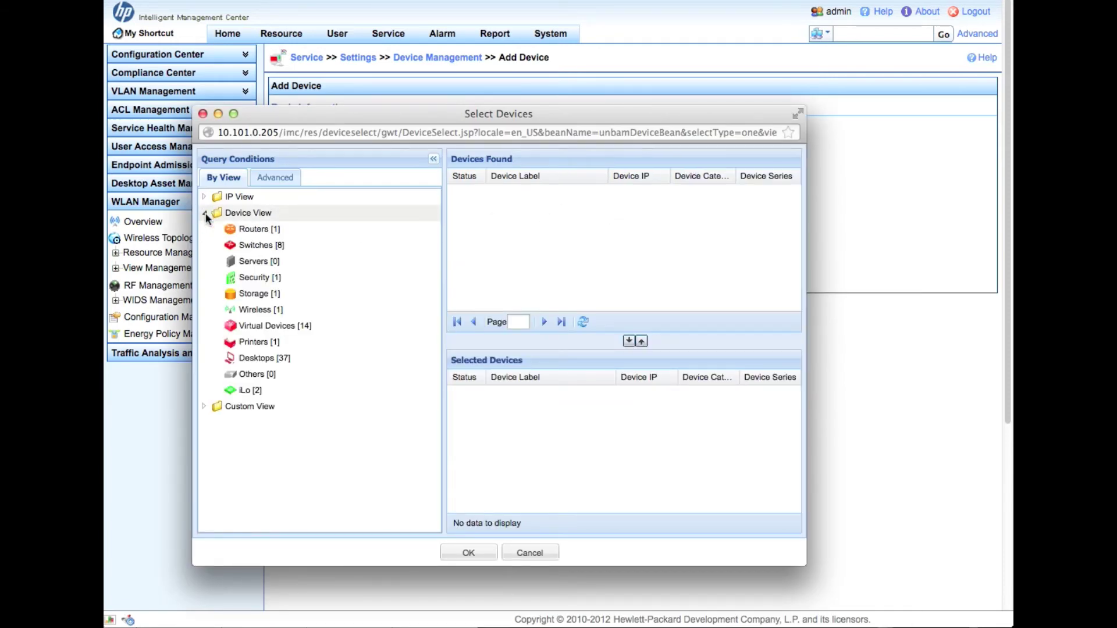
pyautogui.click(259, 311)
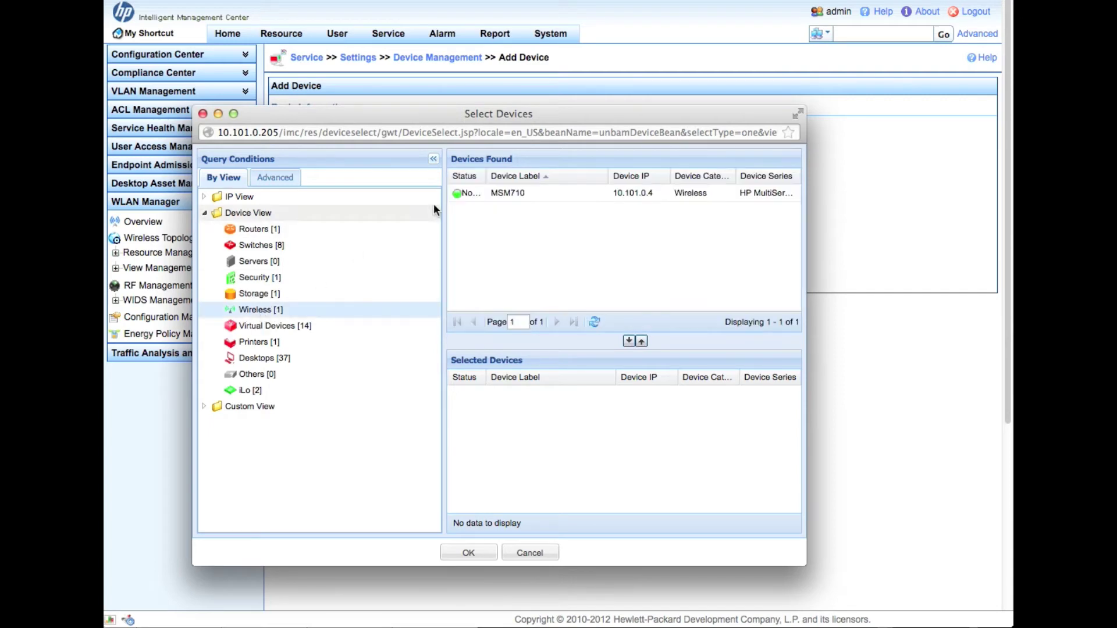
pyautogui.click(629, 341)
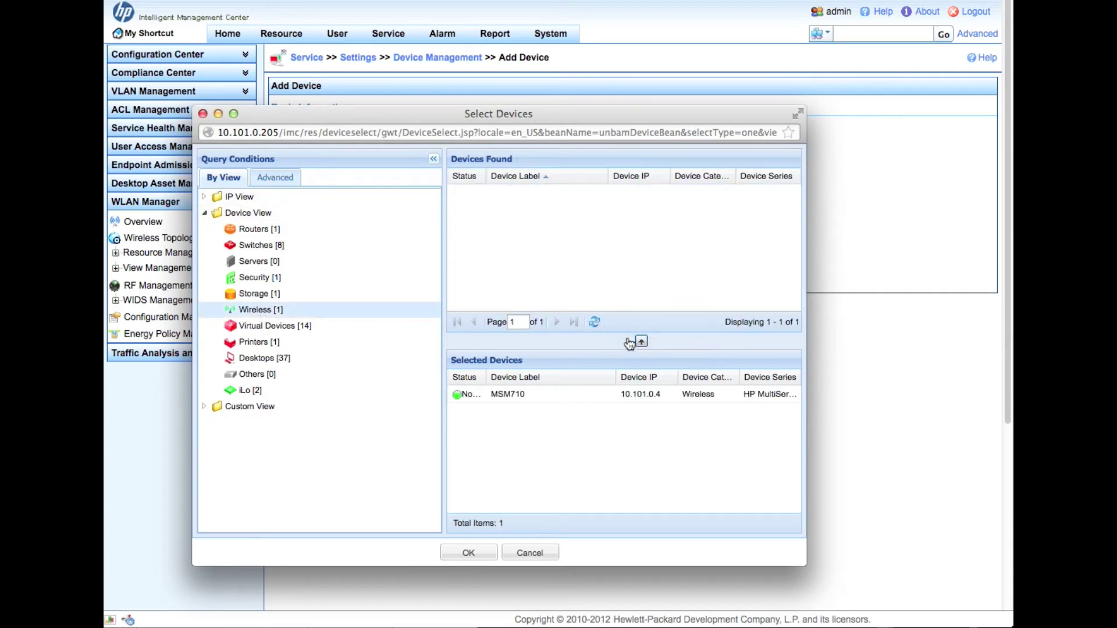
pyautogui.click(483, 551)
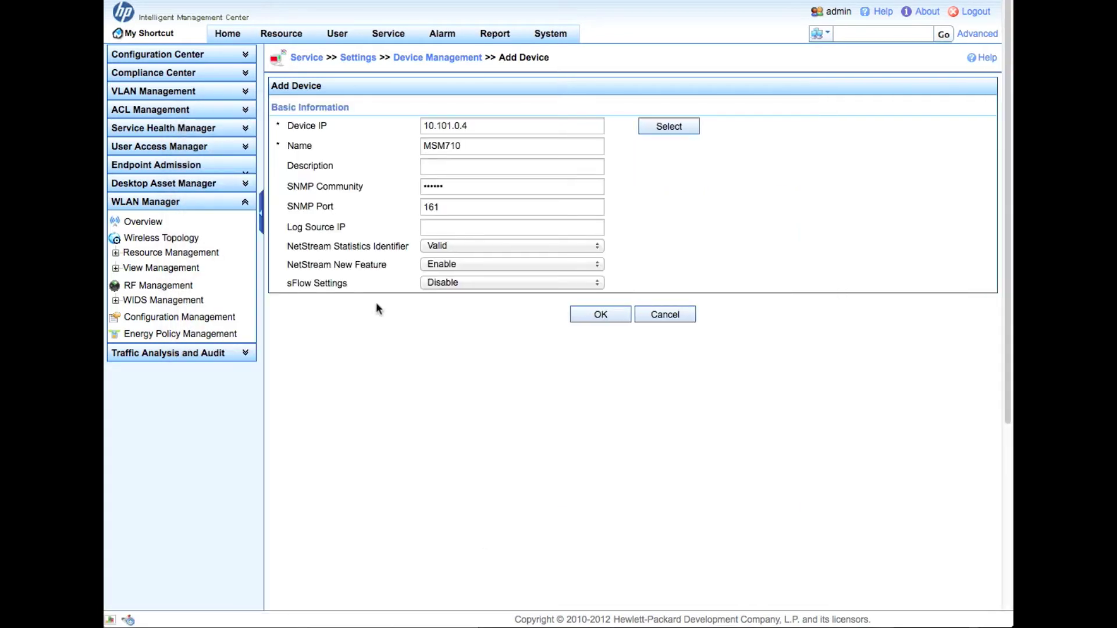
# Set NetStream Statistics Identifier to Invalid and NetStream New Feature to Disable.
pyautogui.click(446, 249)
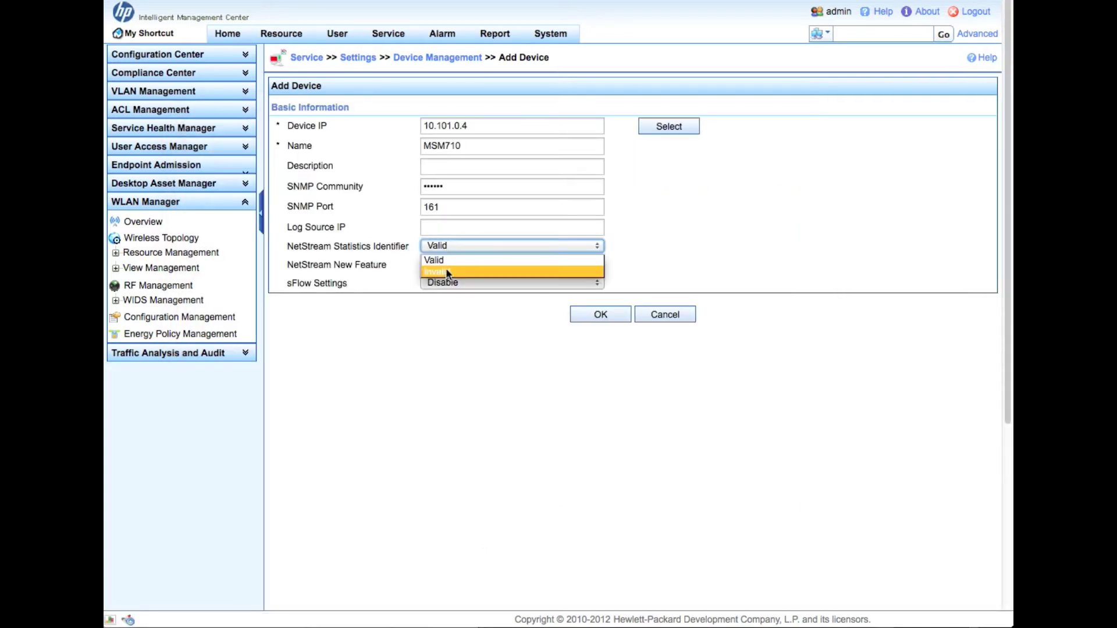
pyautogui.click(447, 272)
pyautogui.click(441, 264)
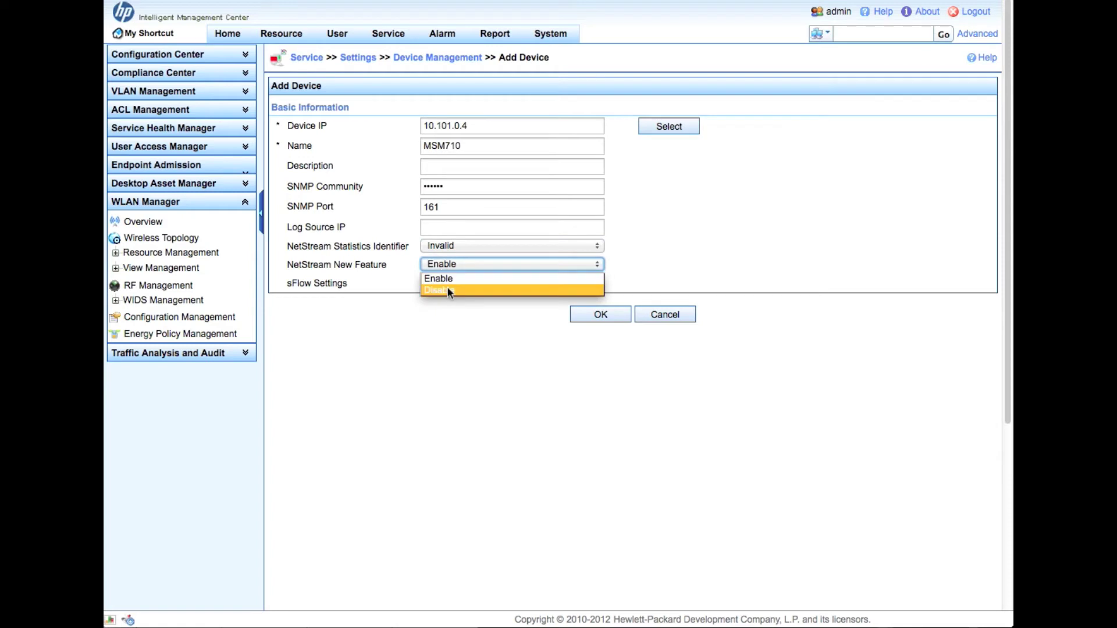
pyautogui.click(447, 288)
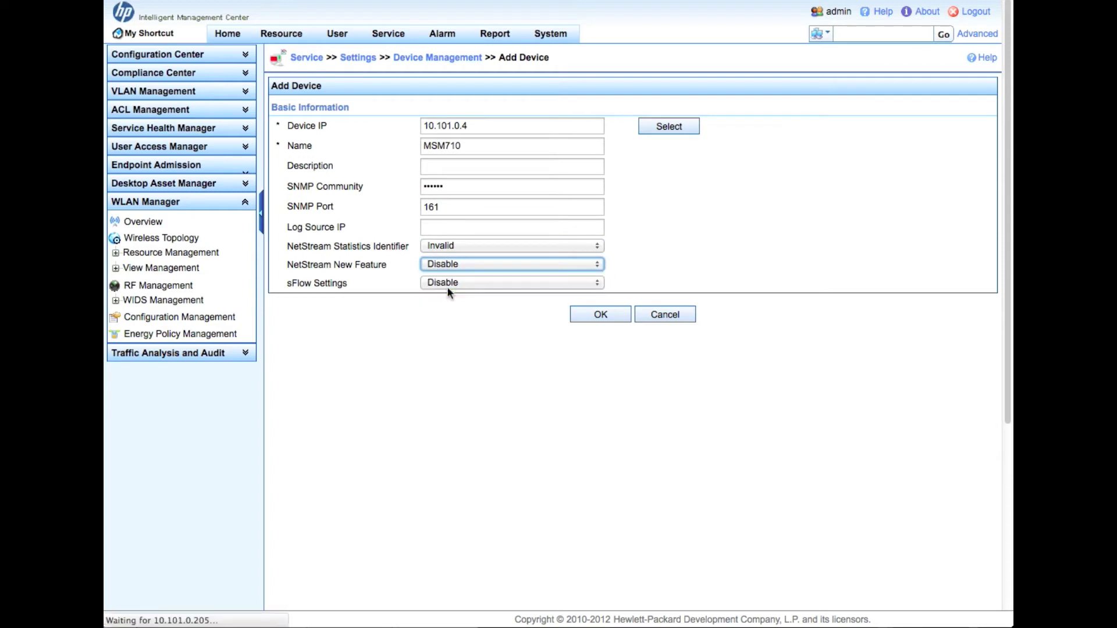
# Save MSM710 as a traffic analysis device and return to the Settings overview.
pyautogui.click(612, 311)
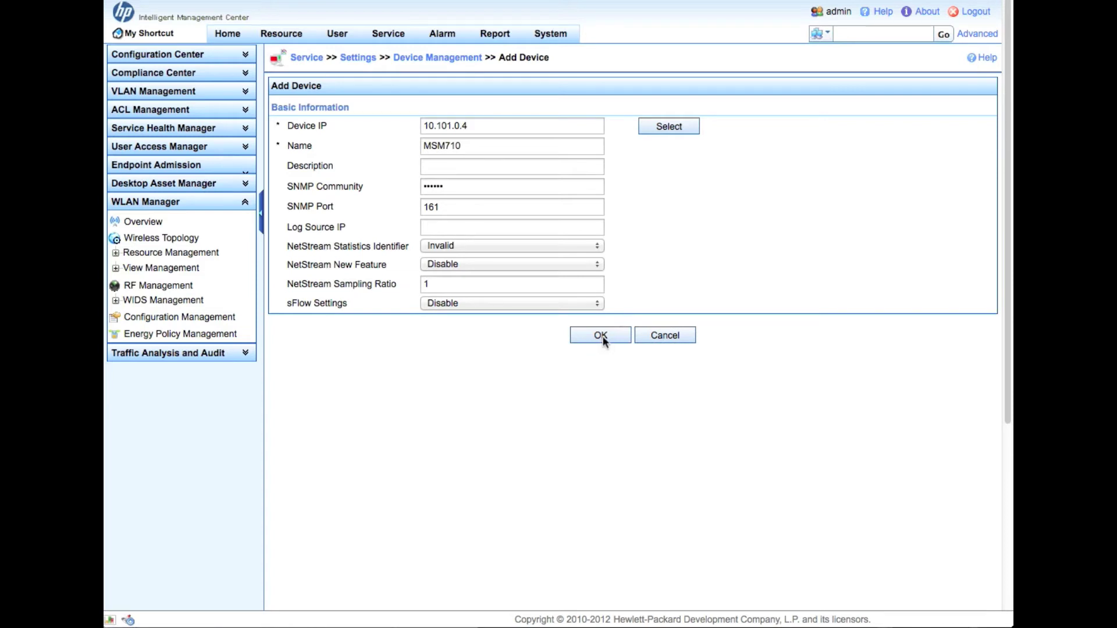
pyautogui.click(603, 341)
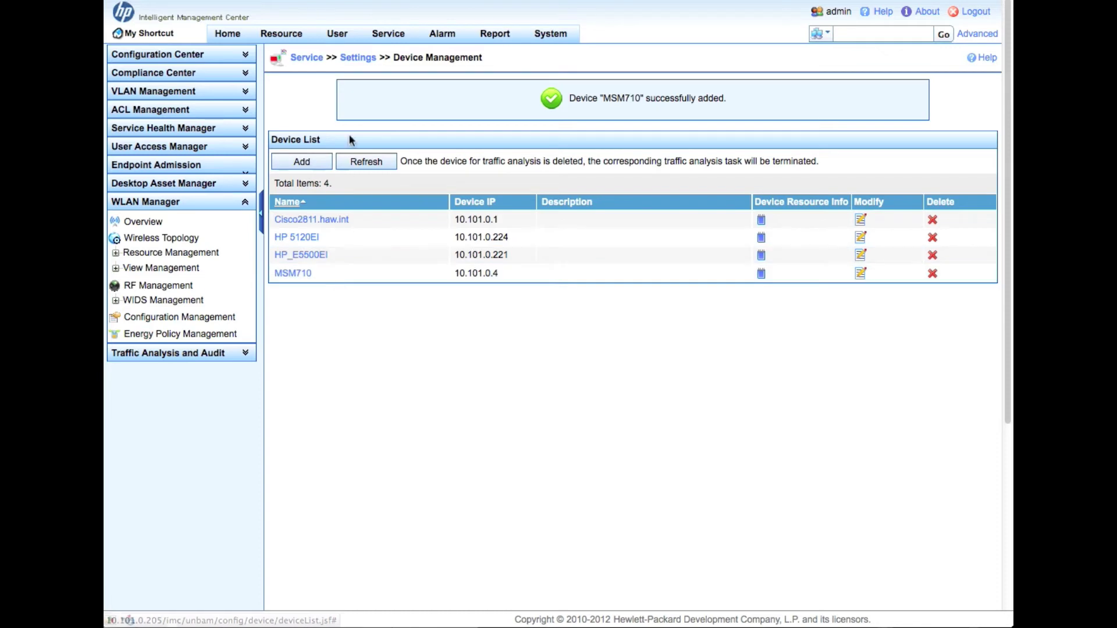
pyautogui.click(364, 65)
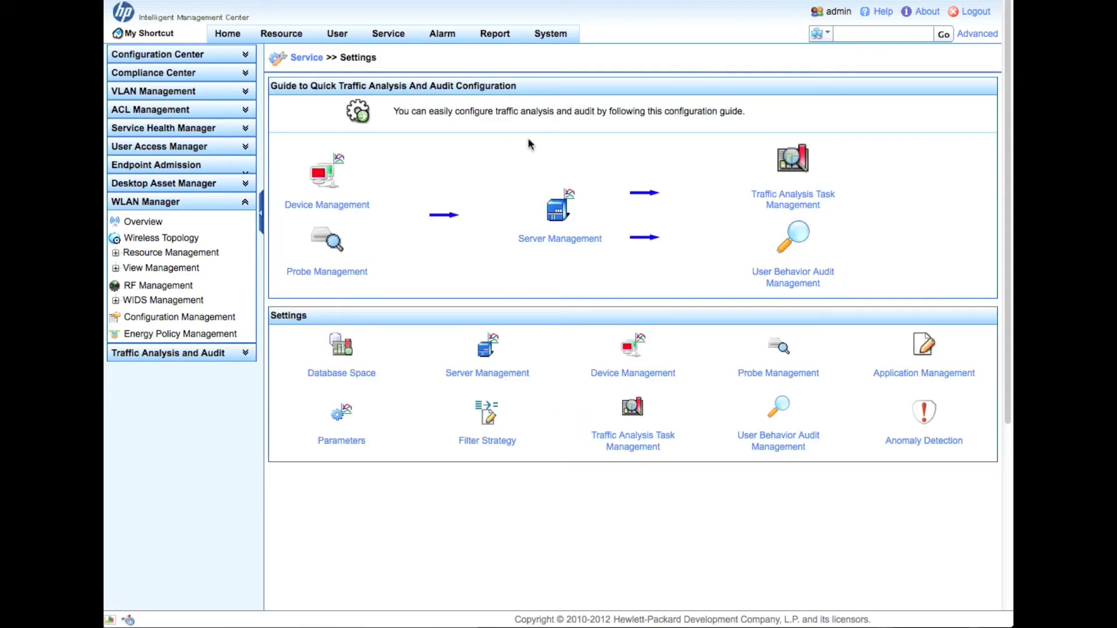
# Edit analysis server 127.0.0.1 and include MSM710 among its traffic analysis devices.
pyautogui.click(563, 238)
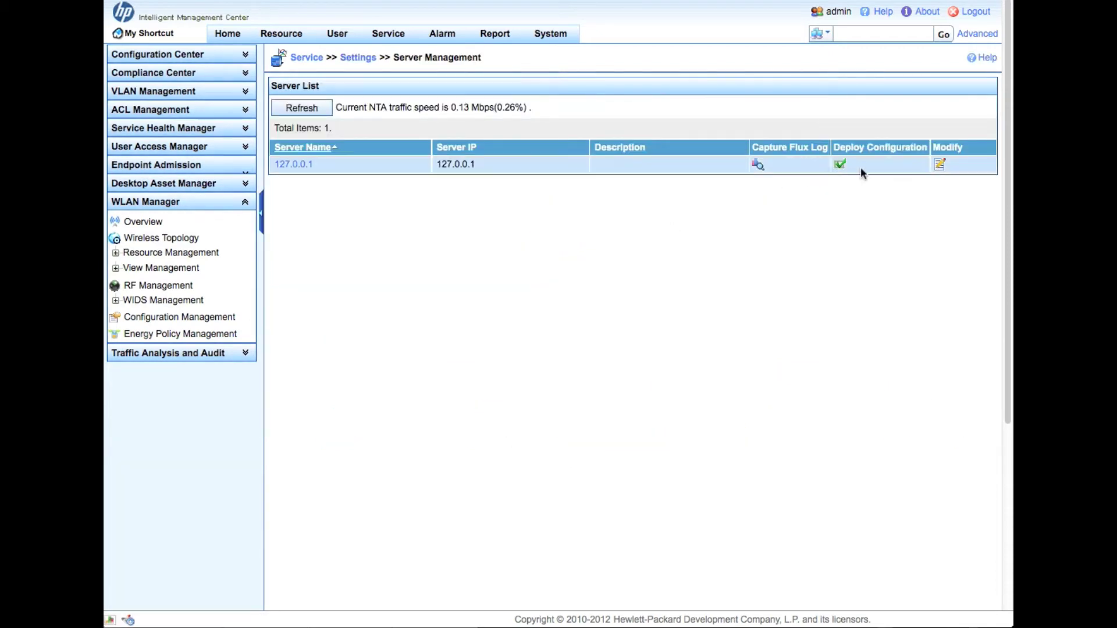
pyautogui.click(939, 166)
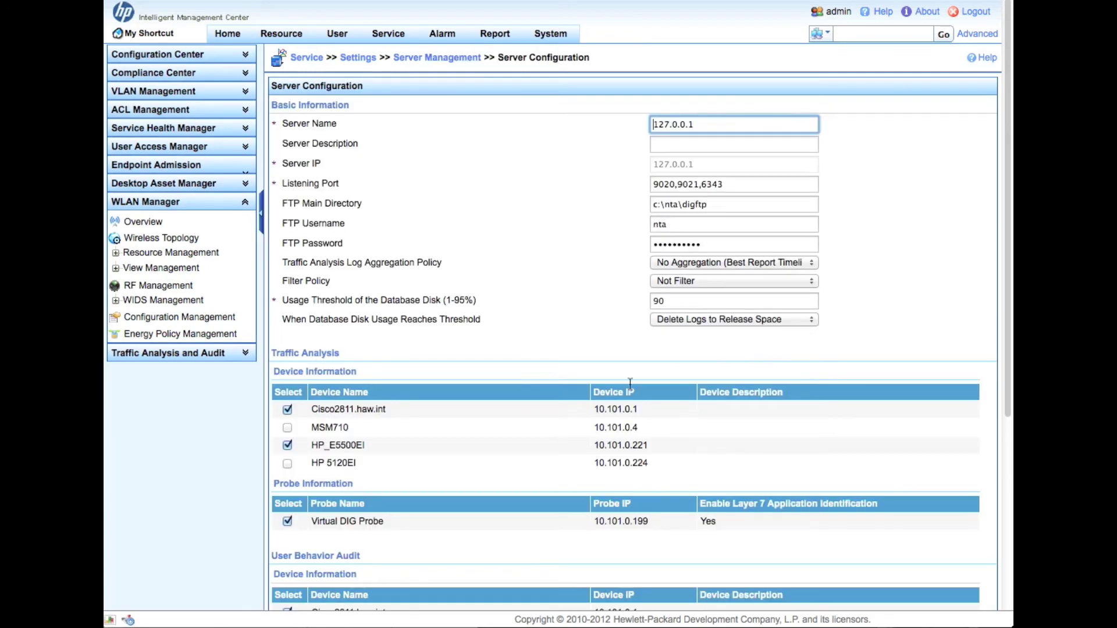
pyautogui.click(288, 429)
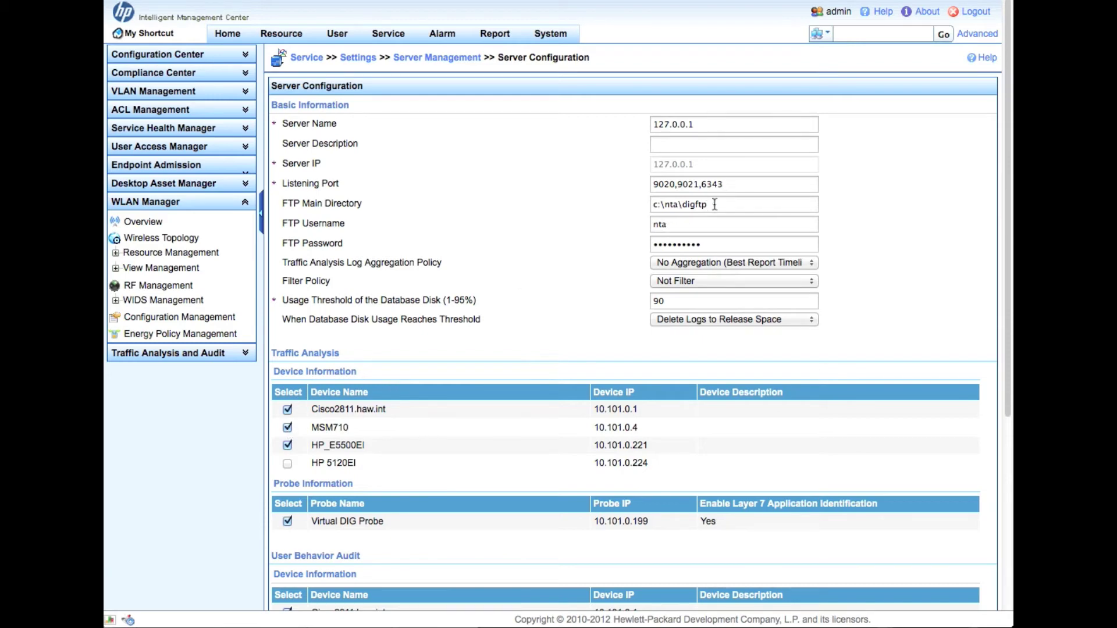
# Include MSM710 in user behavior audit devices and deploy the server configuration.
pyautogui.click(730, 184)
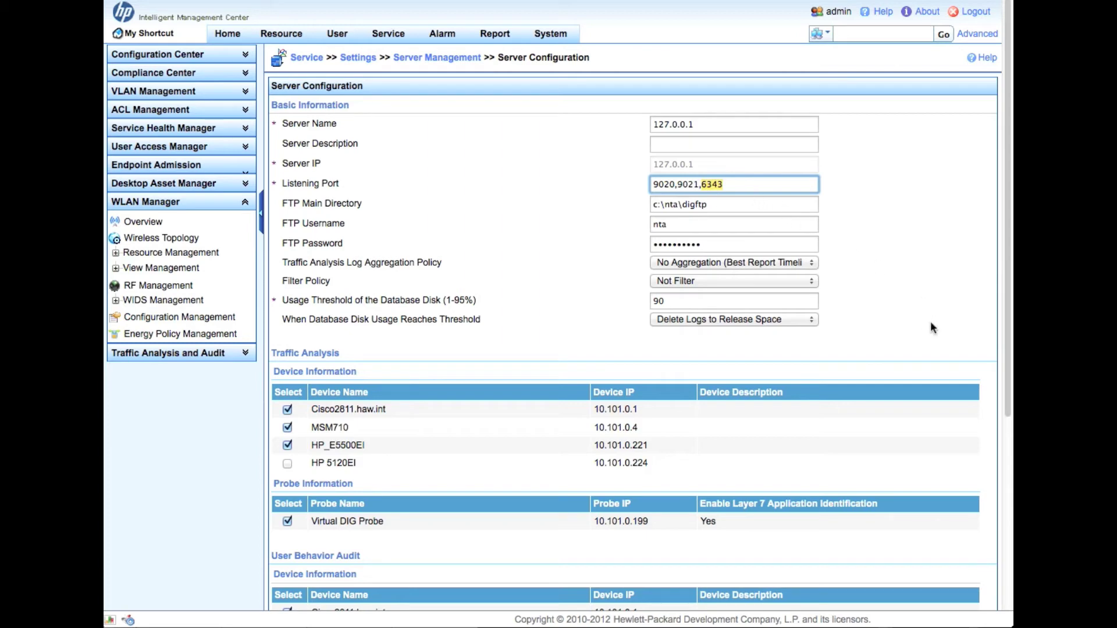
pyautogui.scroll(-4, 908, 324)
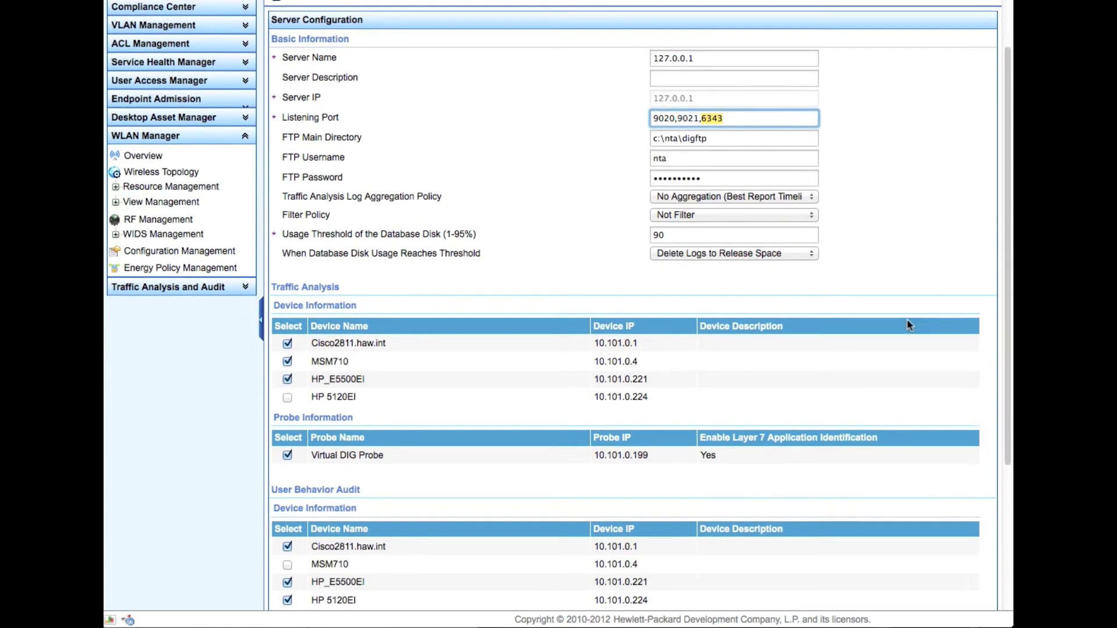
pyautogui.scroll(-2, 907, 325)
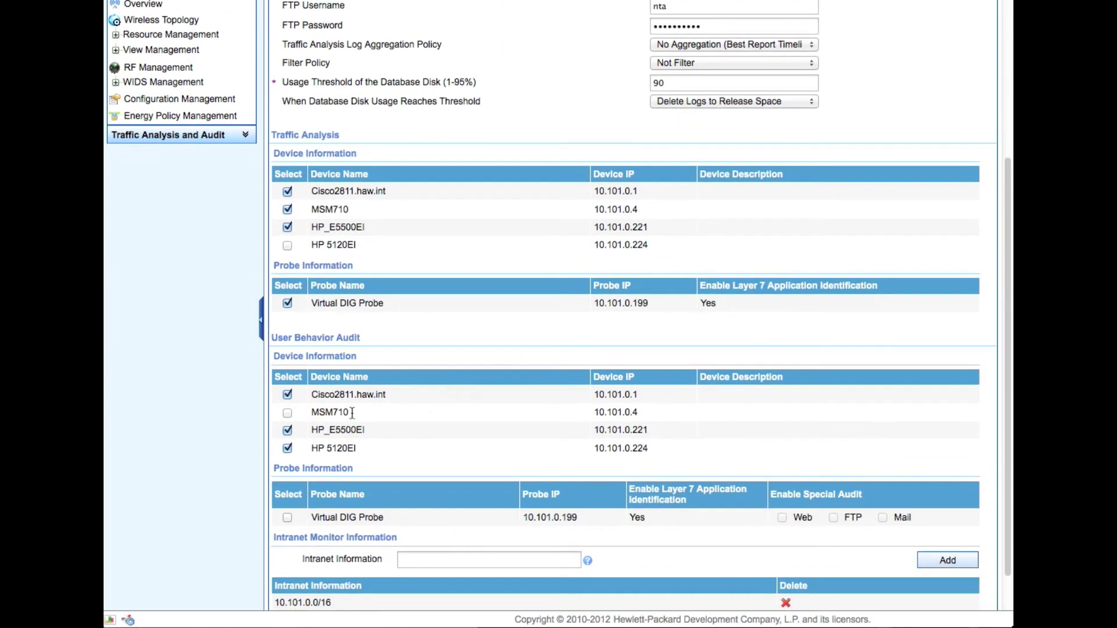
pyautogui.click(288, 413)
pyautogui.scroll(-2, 456, 419)
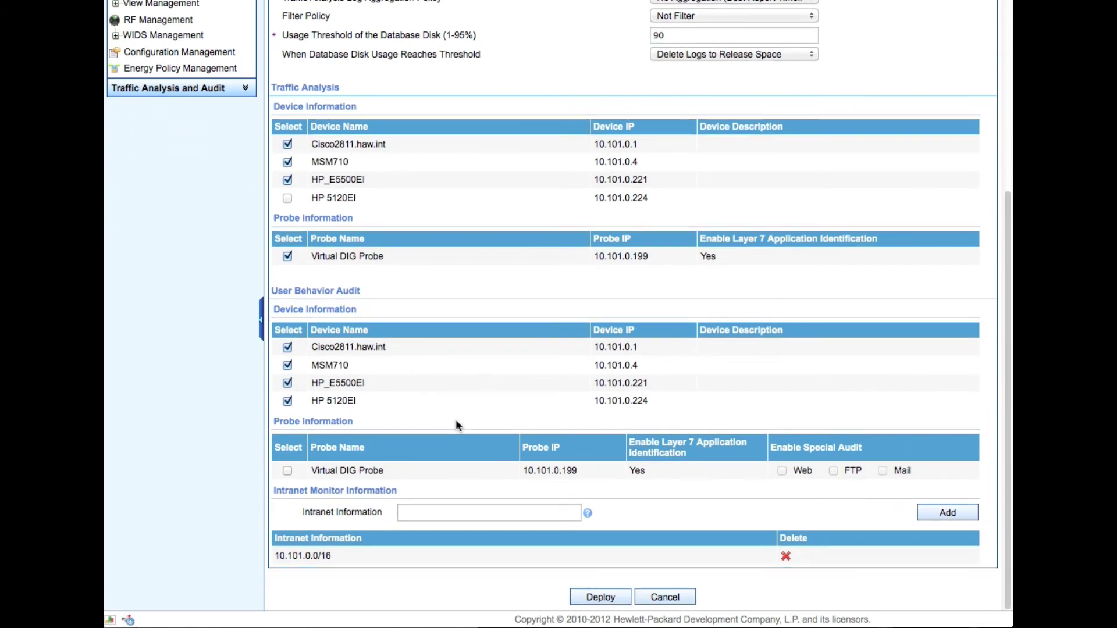
pyautogui.click(623, 599)
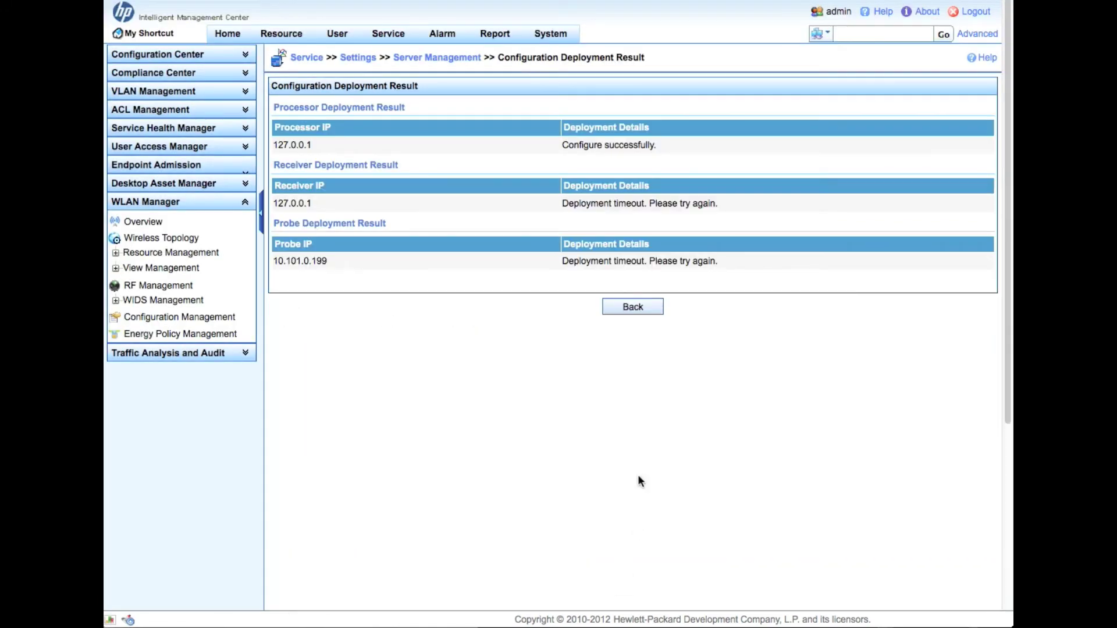
# Leave the deployment results and go back to the Settings overview.
pyautogui.click(628, 307)
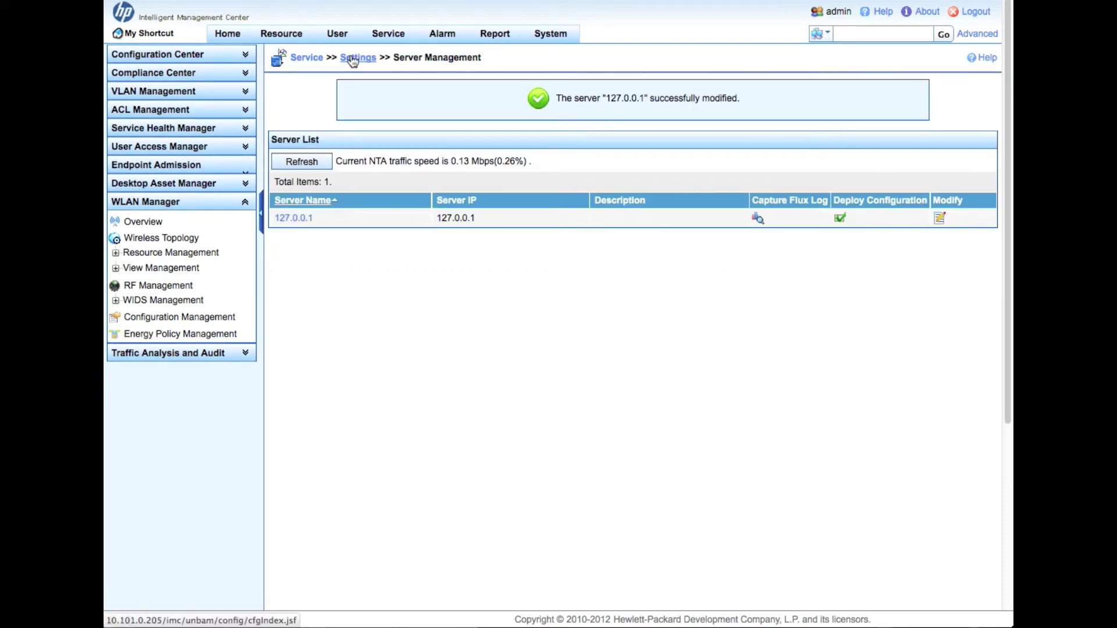
pyautogui.click(353, 59)
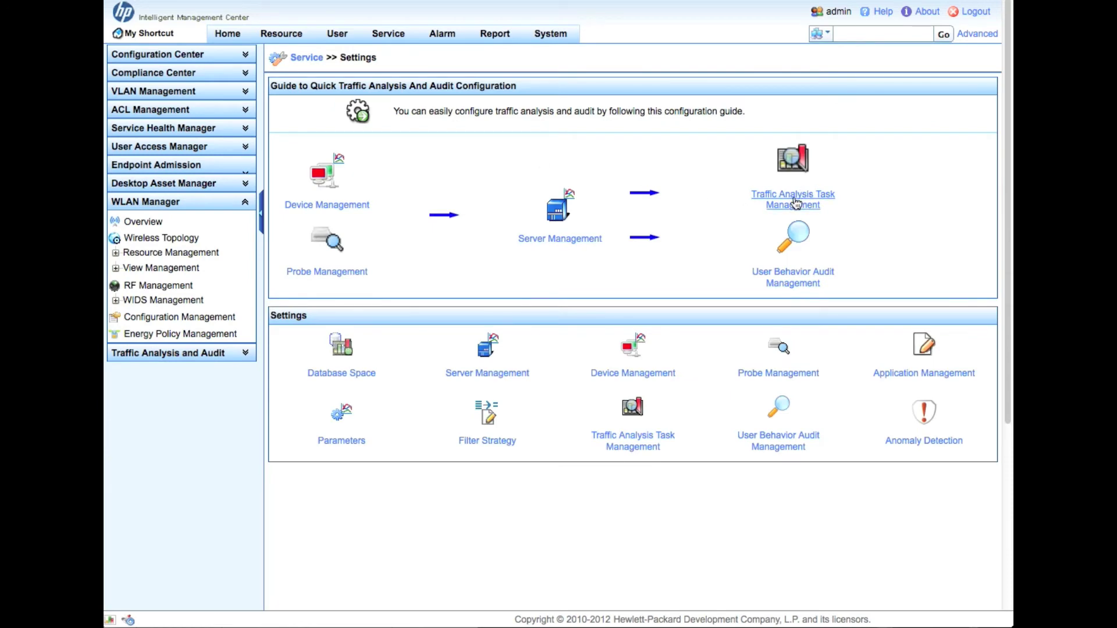
# Start a new traffic analysis task of type Interface from Task Management.
pyautogui.click(793, 201)
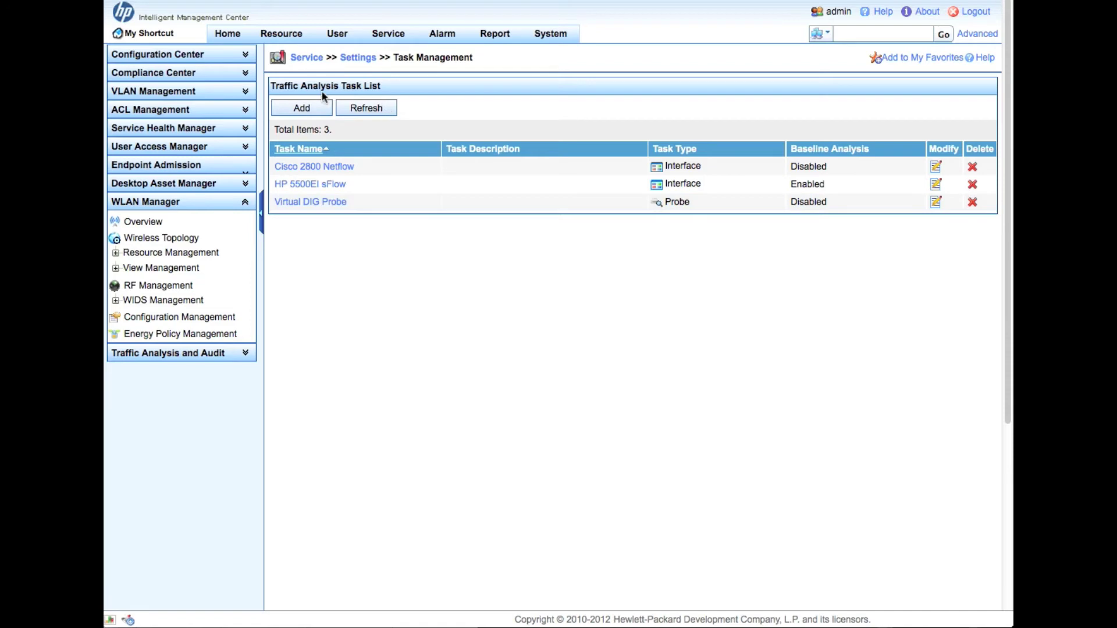
pyautogui.click(314, 106)
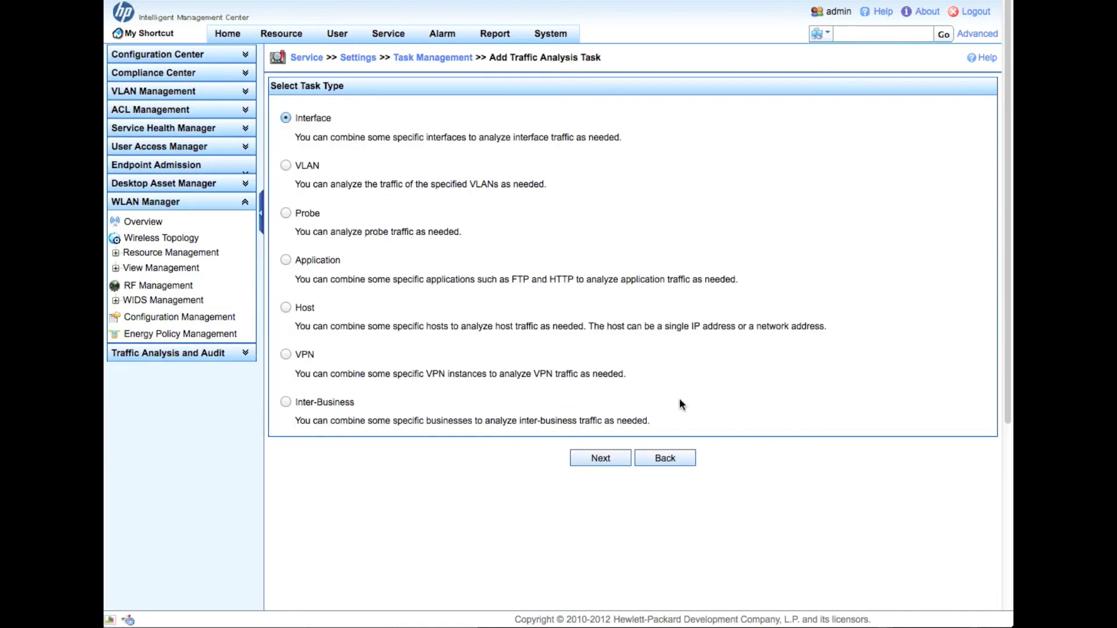
pyautogui.click(616, 462)
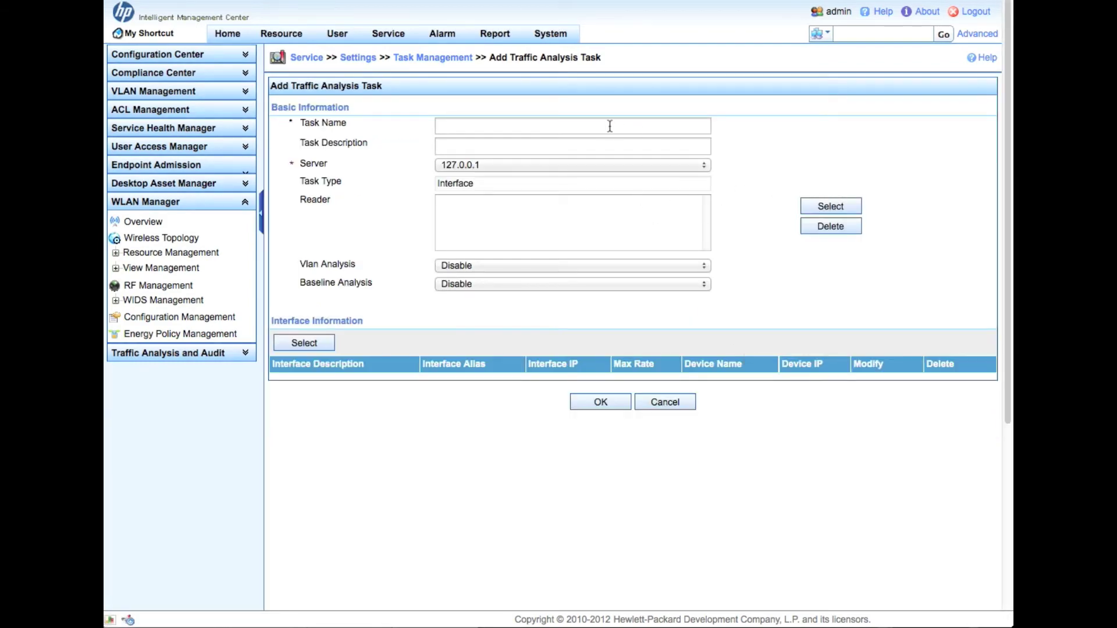
# Name the task 'MSM sFlow' with description 'sFlow from HP MSM Wireless'.
pyautogui.click(607, 127)
pyautogui.write('MS')
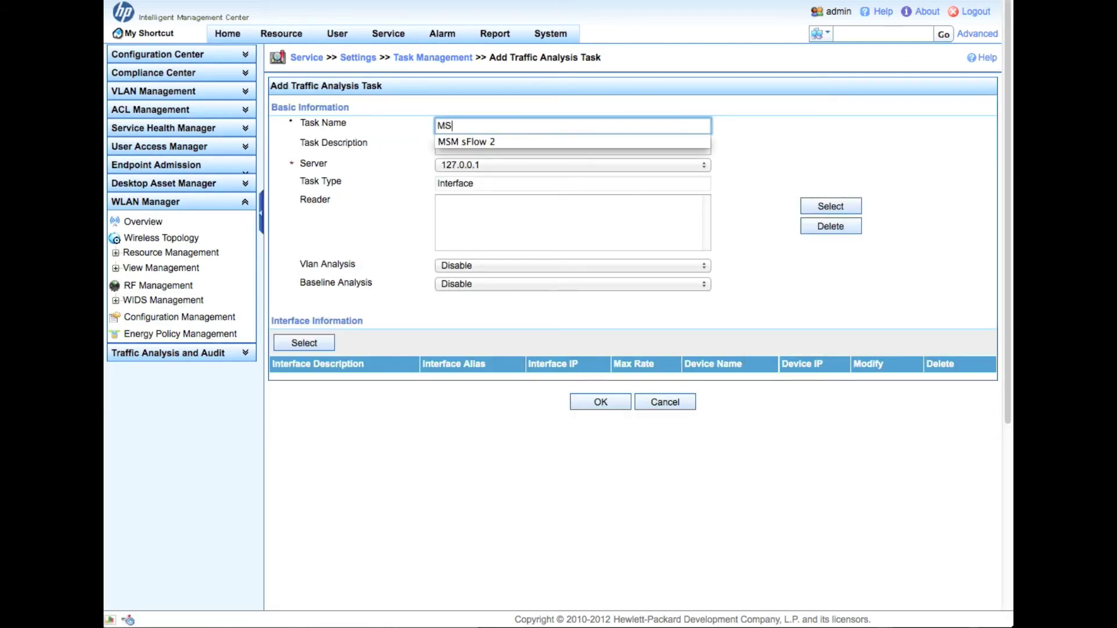
pyautogui.write('M sFl')
pyautogui.write('ow')
pyautogui.press('Tab')
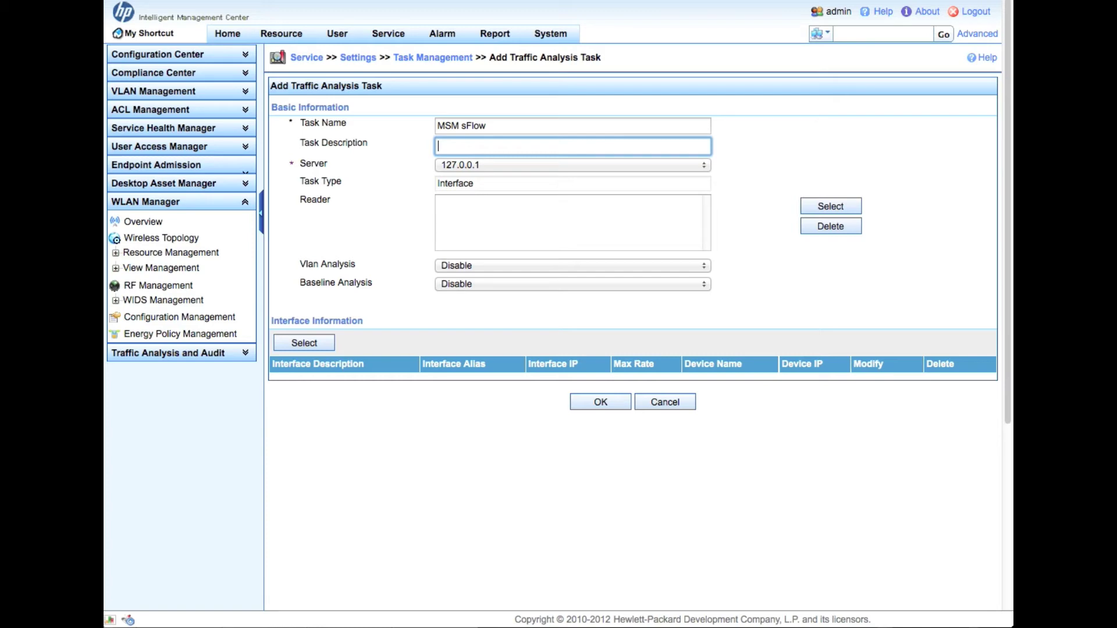
pyautogui.write('sFlow from ')
pyautogui.write('HP ')
pyautogui.write('MSM Wire')
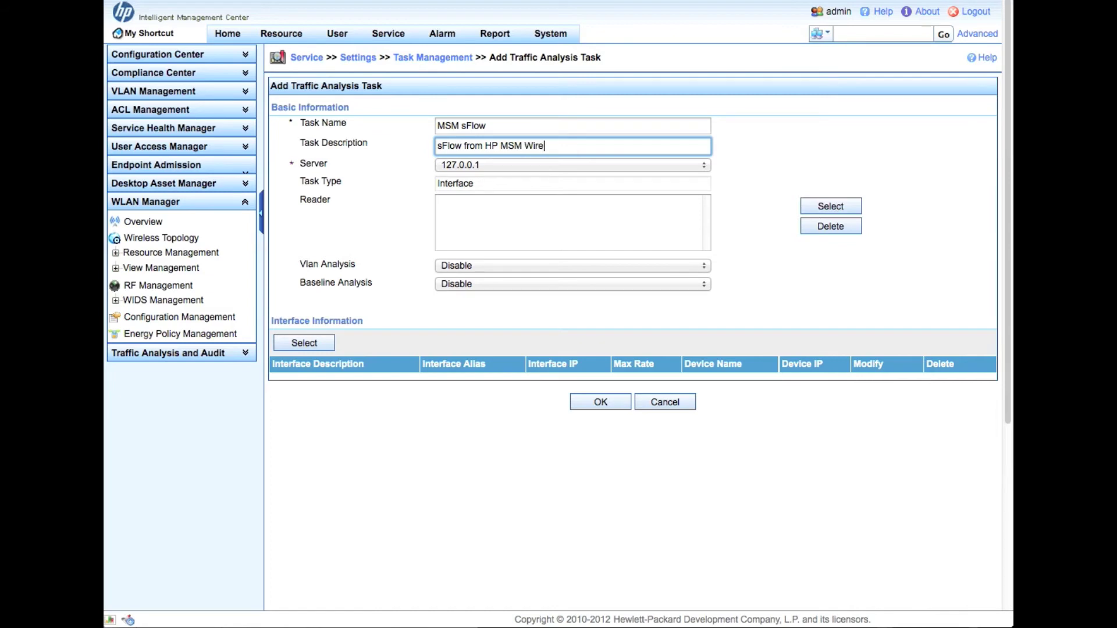
pyautogui.write('less')
# Grant all operator groups read access to the task.
pyautogui.click(820, 206)
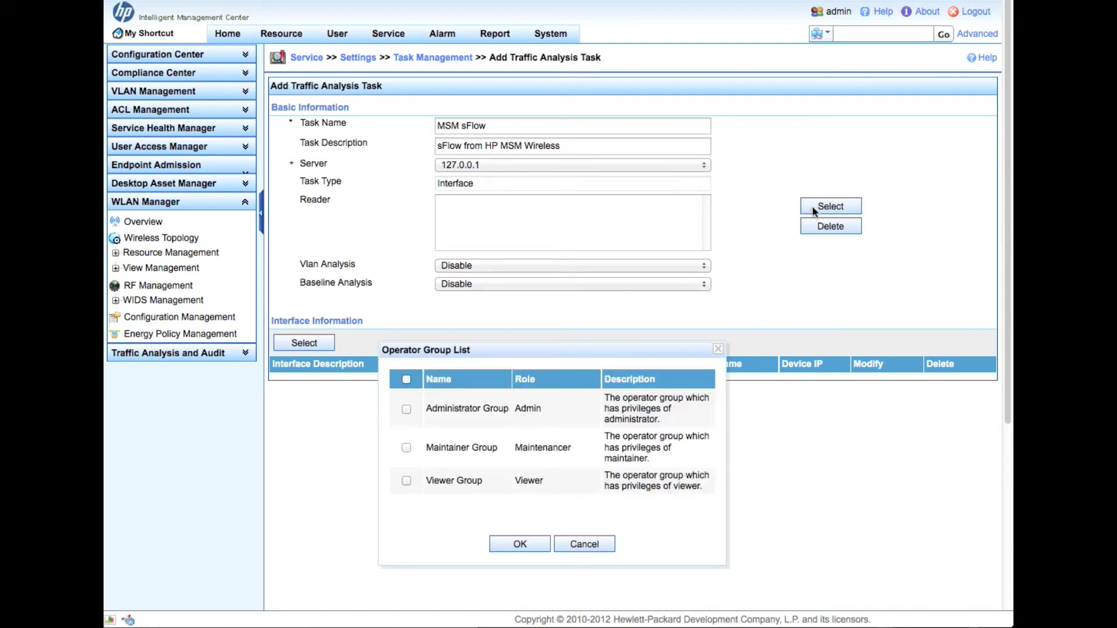
pyautogui.click(407, 378)
pyautogui.click(516, 544)
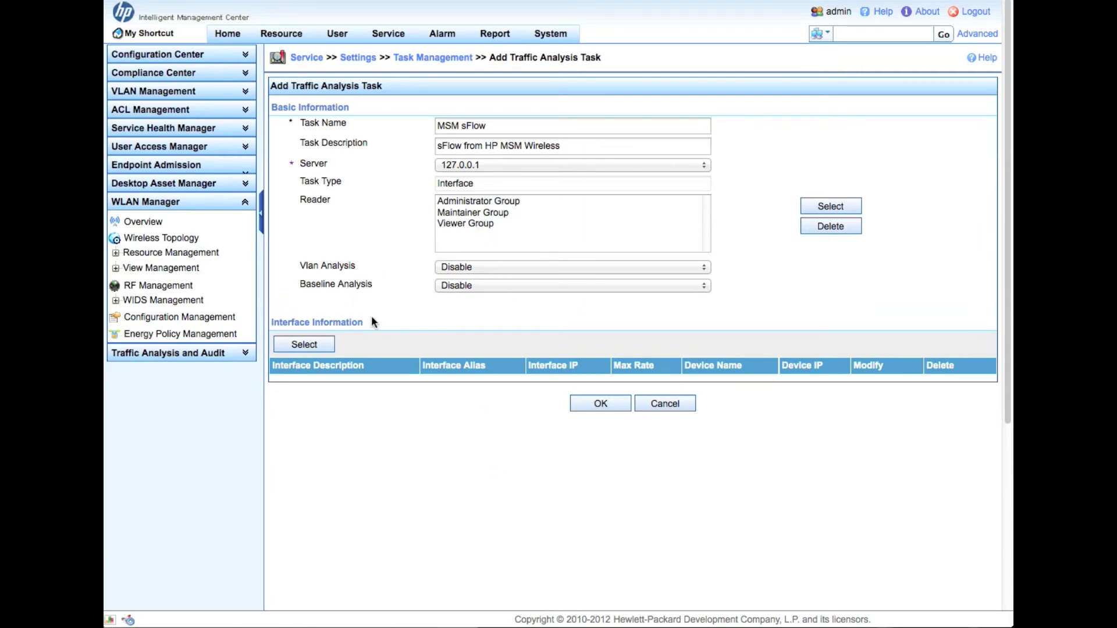
pyautogui.click(320, 345)
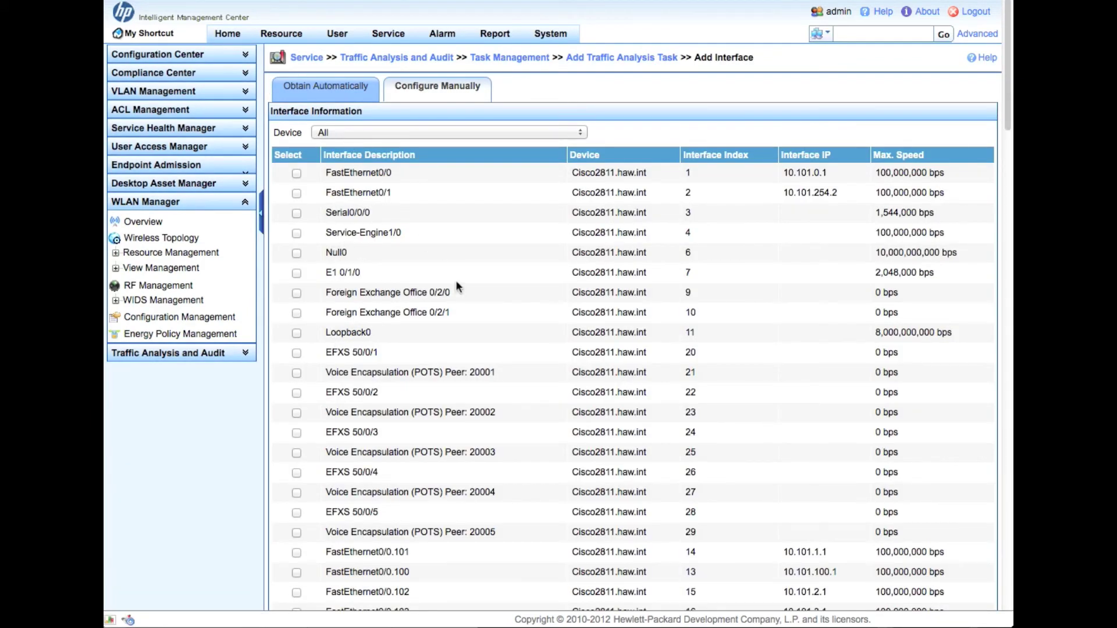
pyautogui.scroll(-1, 456, 282)
pyautogui.scroll(1, 455, 281)
# Filter the interface list to the MSM710 device.
pyautogui.click(441, 129)
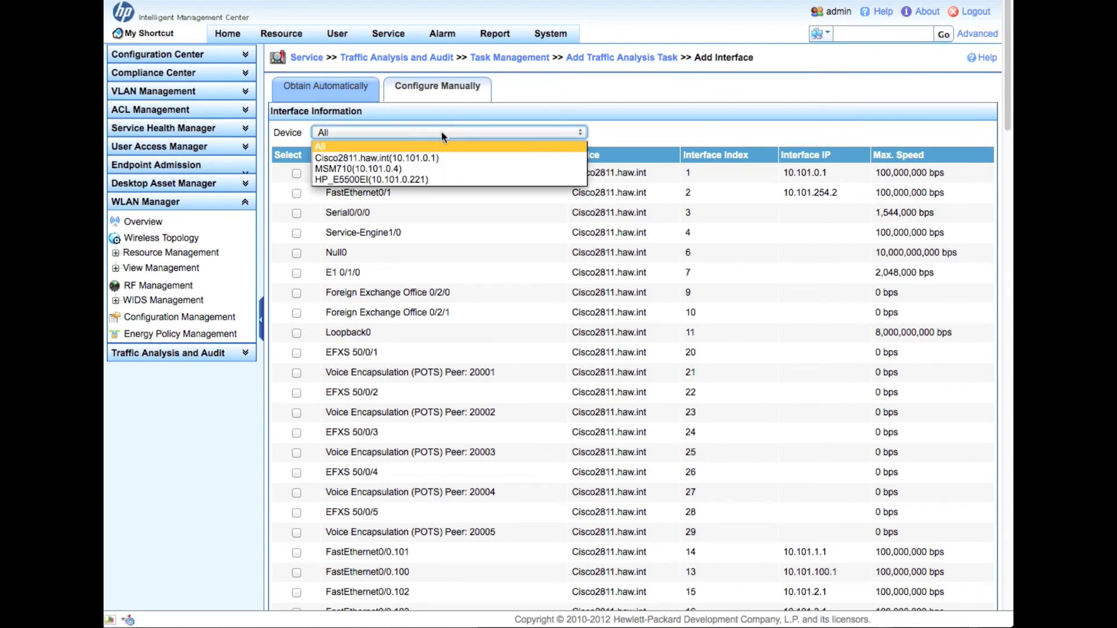
pyautogui.click(420, 172)
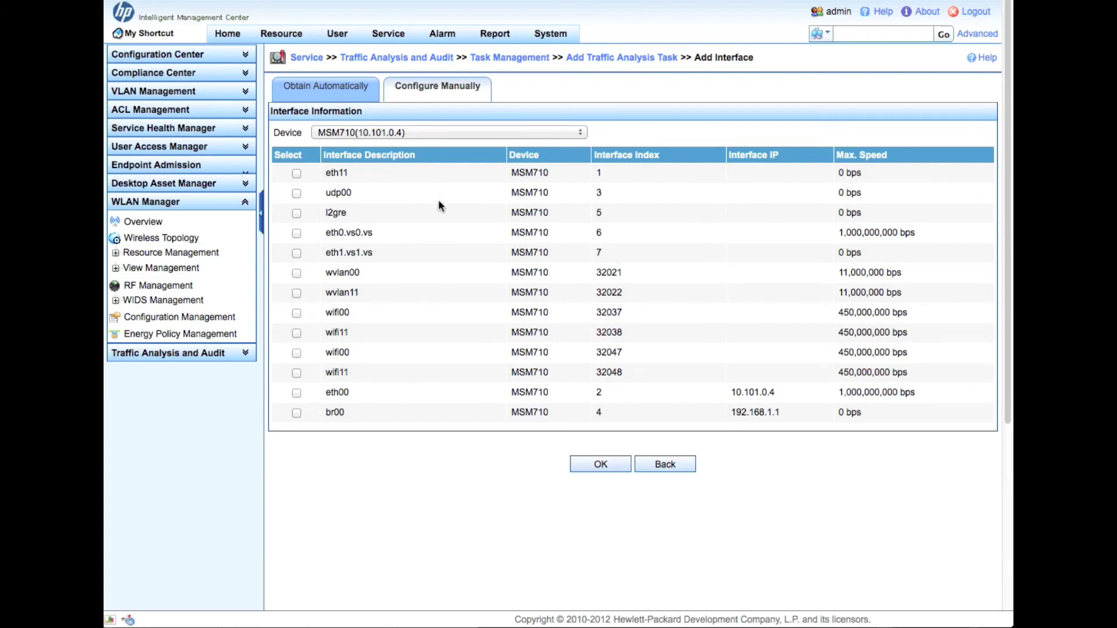
# Select wvlan00, wvlan11, wifi00, wifi11, second wifi00 and eth00 interfaces and confirm.
pyautogui.click(296, 274)
pyautogui.click(297, 293)
pyautogui.click(297, 313)
pyautogui.click(298, 333)
pyautogui.click(297, 353)
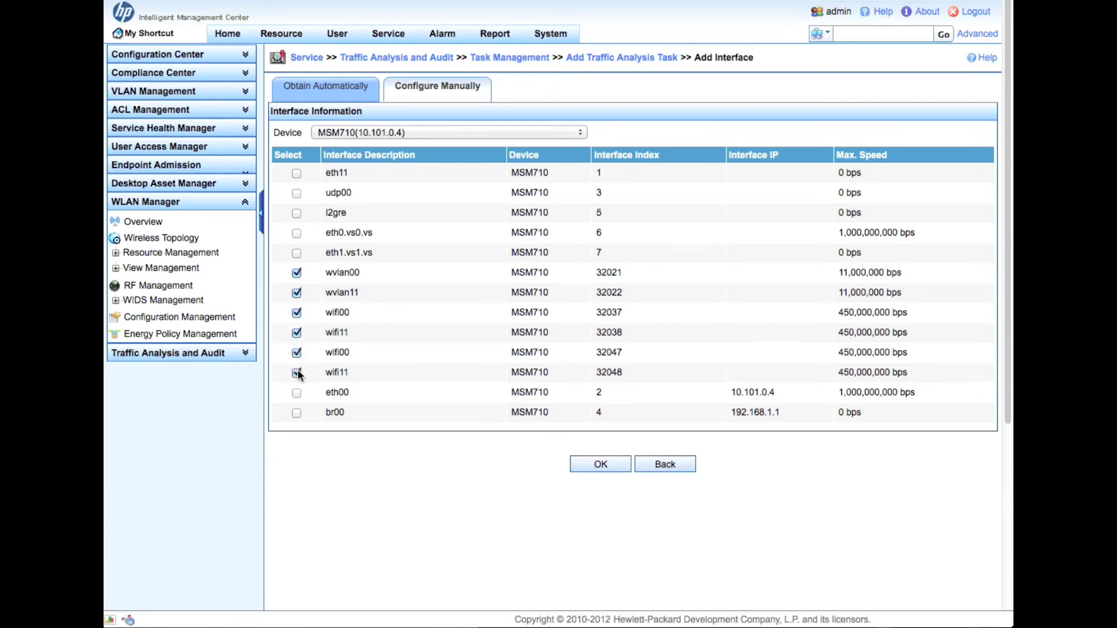
pyautogui.click(296, 396)
pyautogui.click(599, 464)
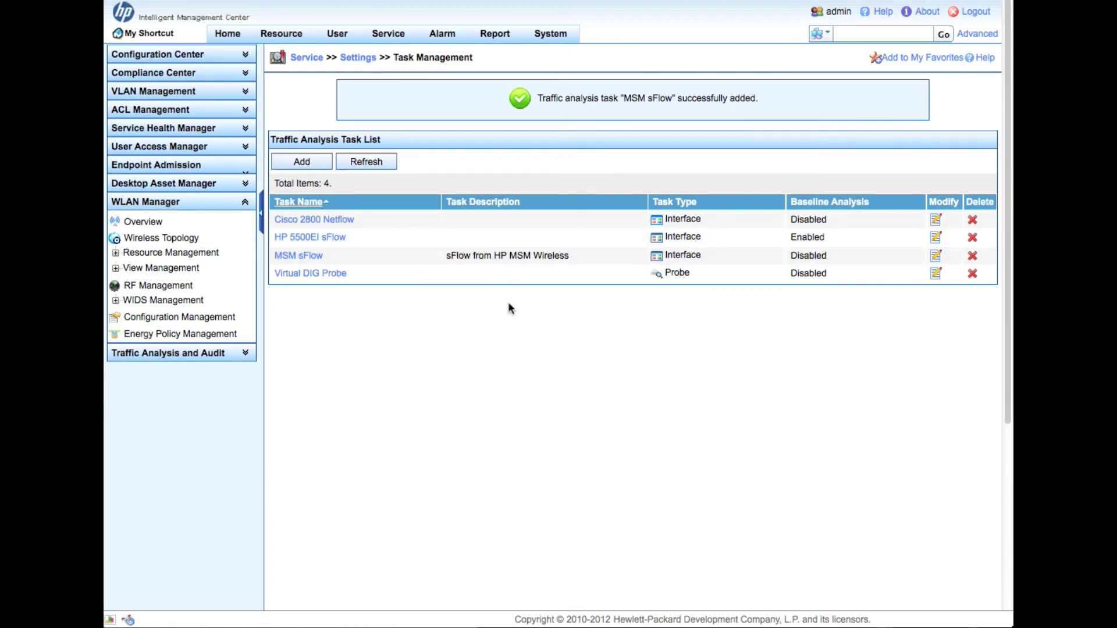
# Open the MSM sFlow interface traffic report under Traffic Analysis and Audit.
pyautogui.click(213, 356)
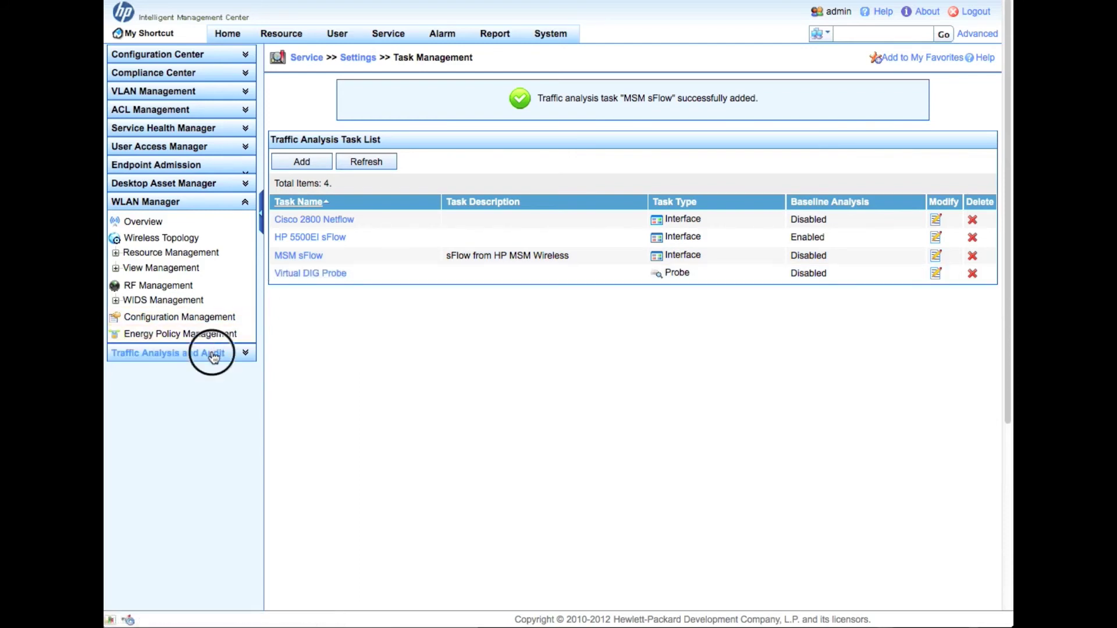
pyautogui.moveTo(184, 240)
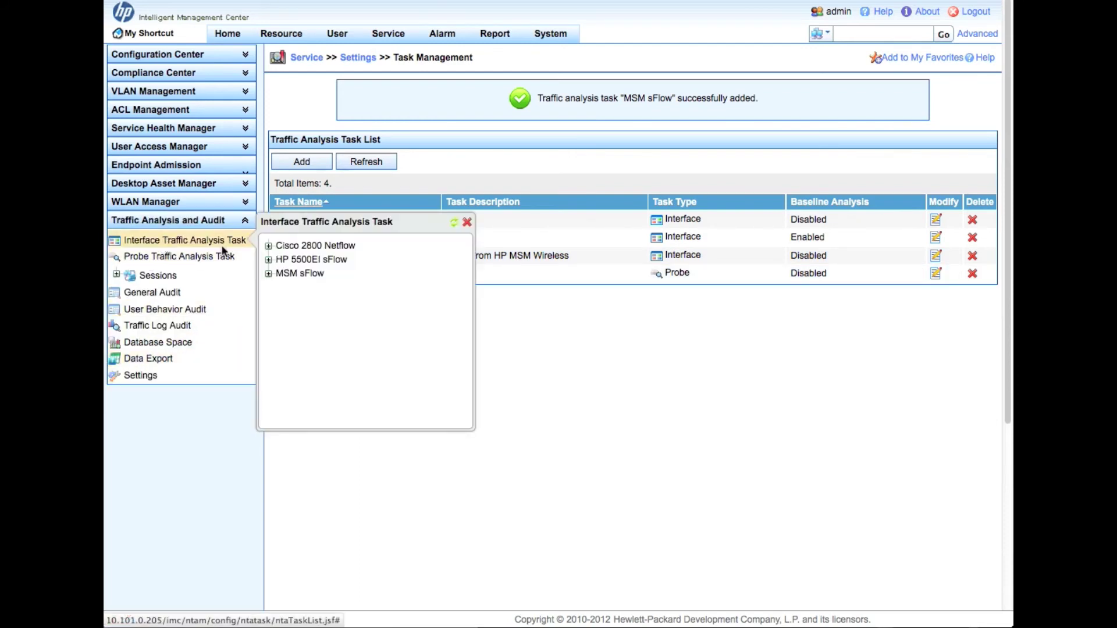
pyautogui.click(295, 278)
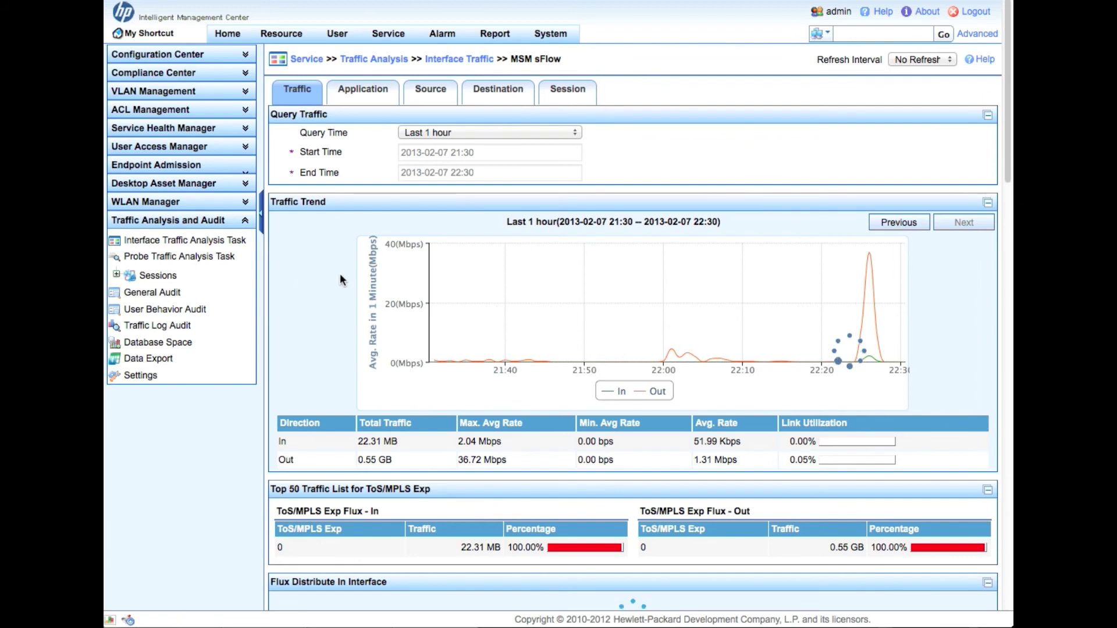
pyautogui.scroll(-1, 336, 325)
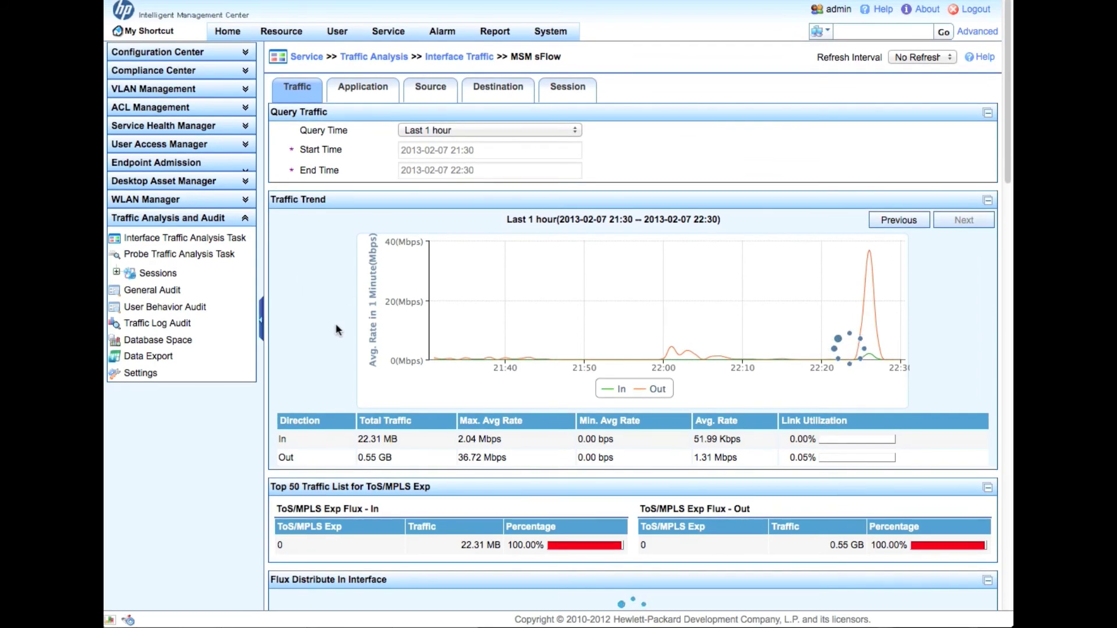
pyautogui.scroll(1, 335, 323)
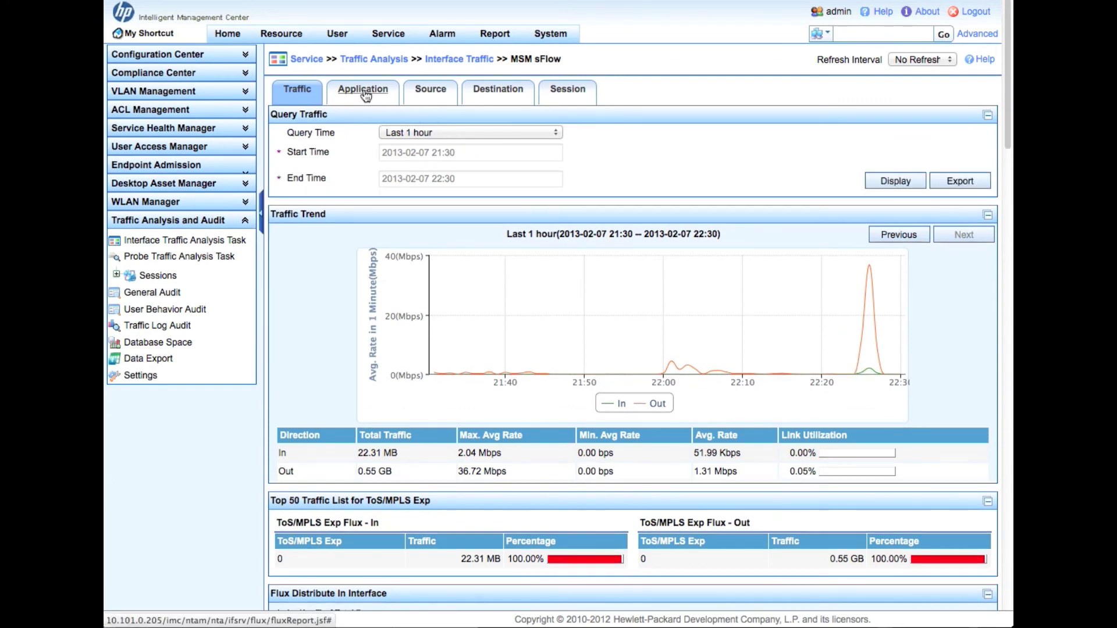
pyautogui.moveTo(884, 334)
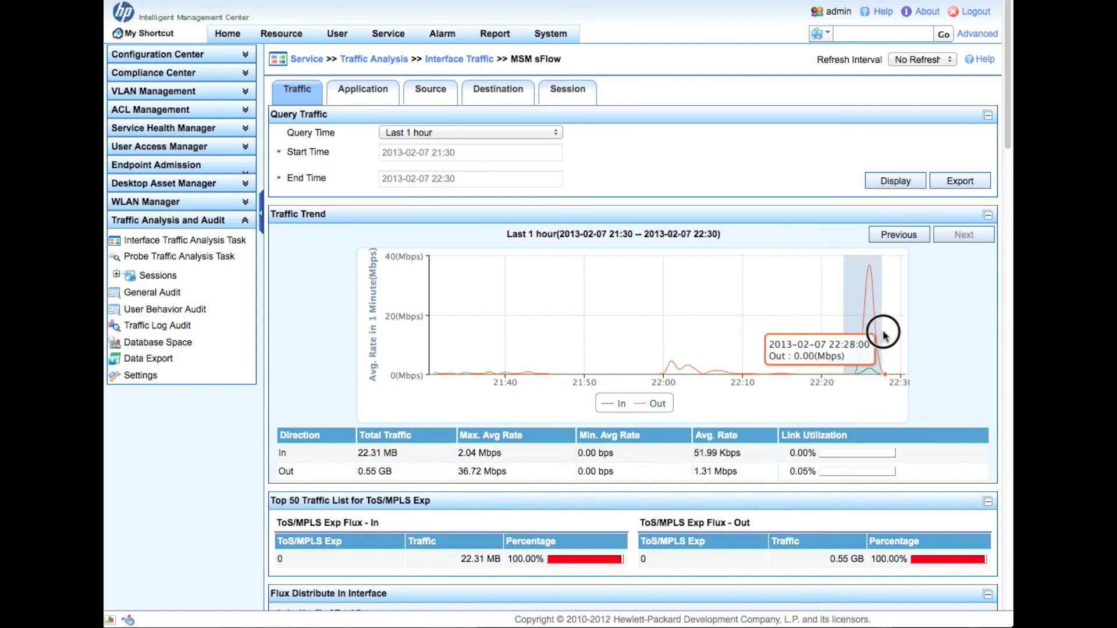
# Zoom the trend into the 22:23–22:28 spike and show the Application breakdown.
pyautogui.moveTo(843, 338); pyautogui.dragTo(888, 338)
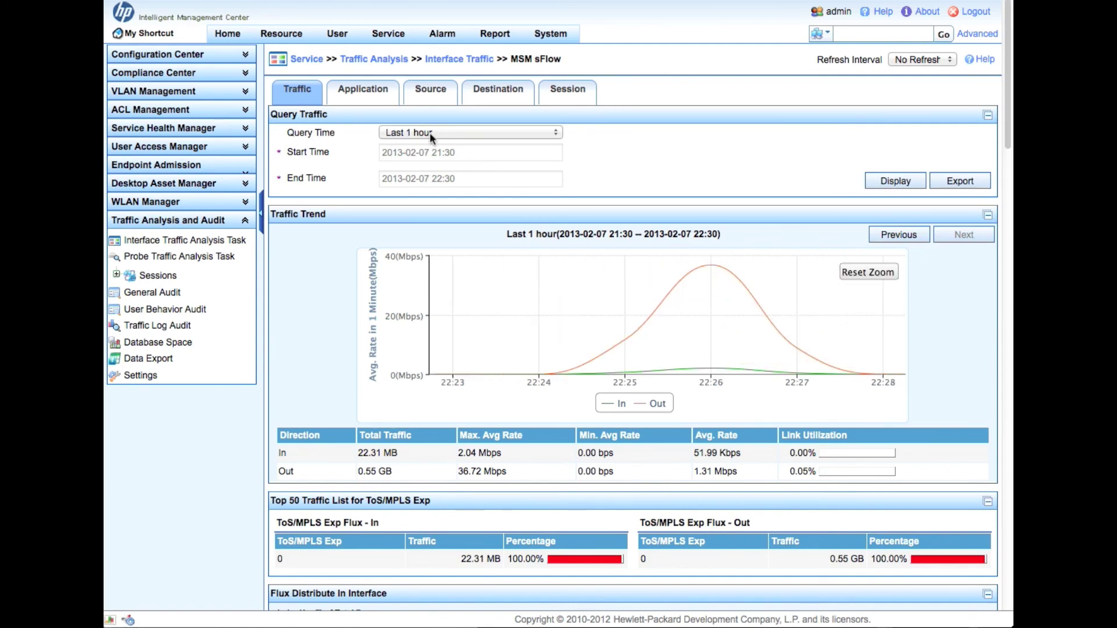
pyautogui.click(363, 93)
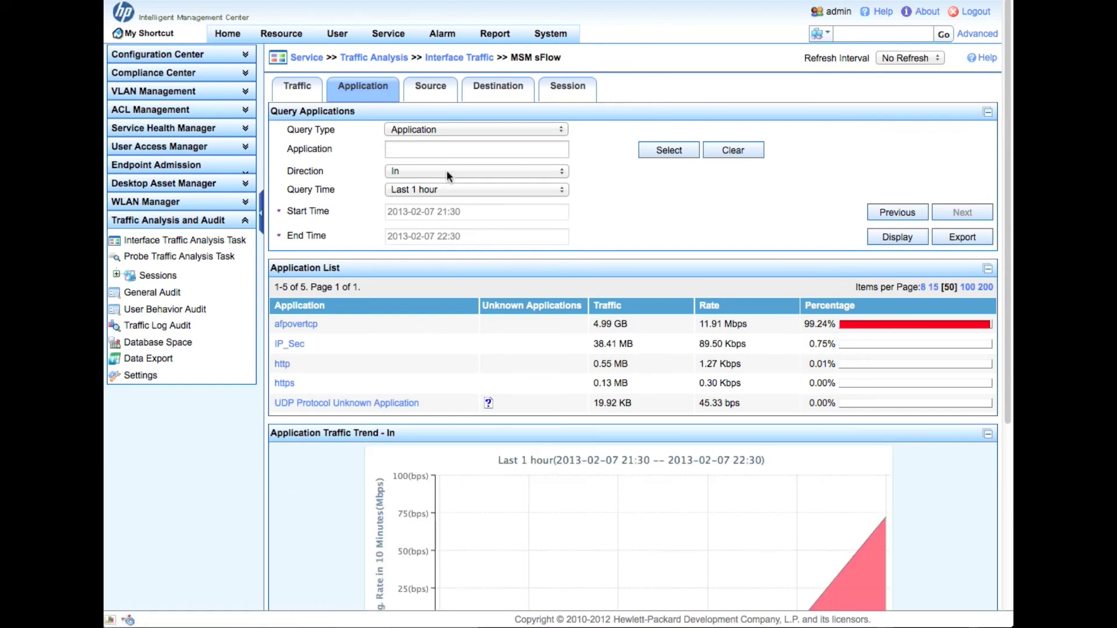
# Set Direction to Not limited and inspect the afpovertcp rate at 22:30.
pyautogui.click(562, 173)
pyautogui.click(537, 206)
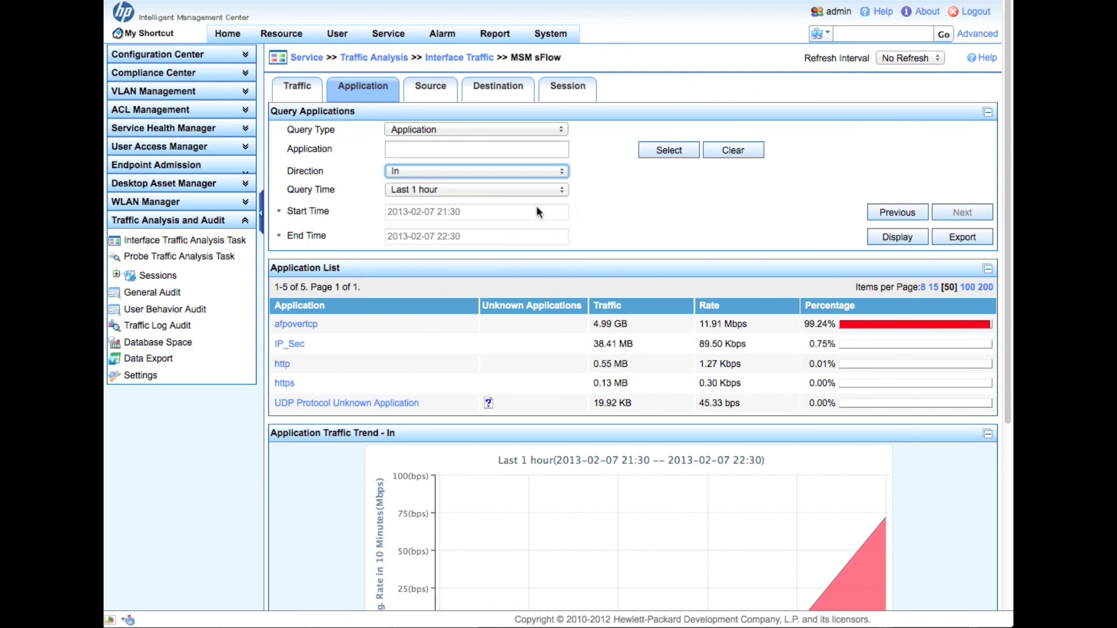
pyautogui.press('Down')
pyautogui.press('Down')
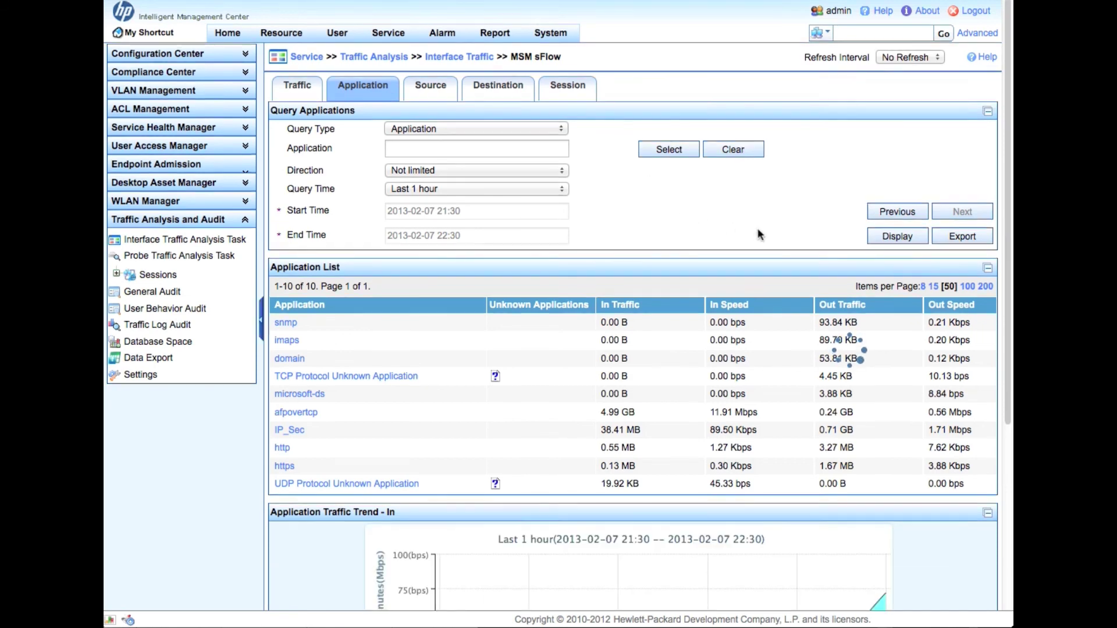
pyautogui.scroll(-2, 758, 235)
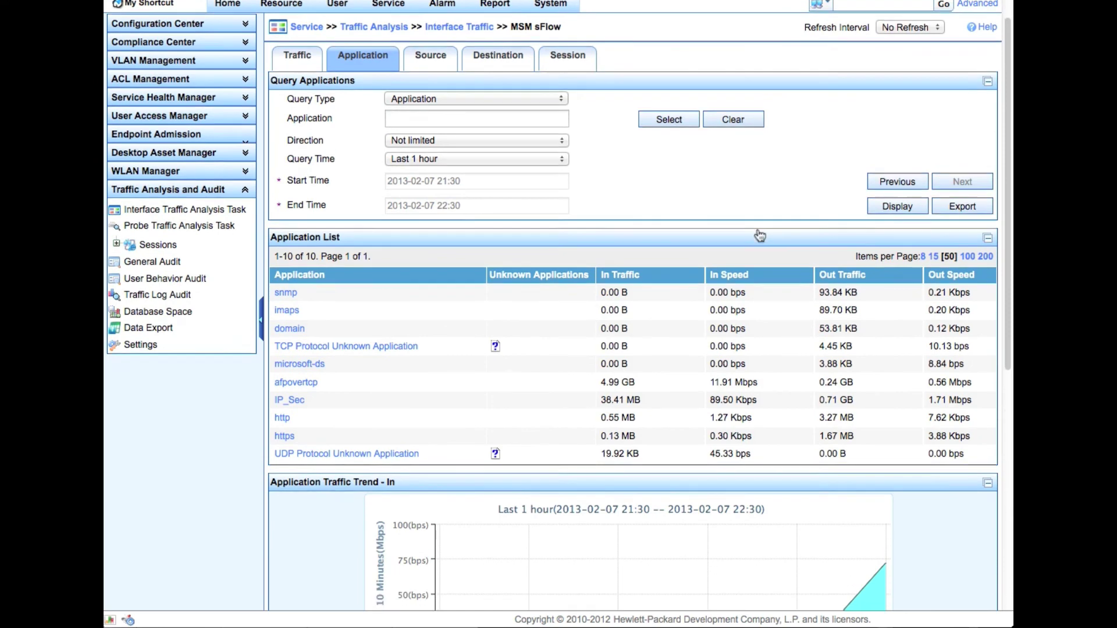
pyautogui.scroll(-3, 759, 235)
pyautogui.scroll(-3, 758, 233)
pyautogui.scroll(-1, 758, 232)
pyautogui.scroll(-1, 759, 233)
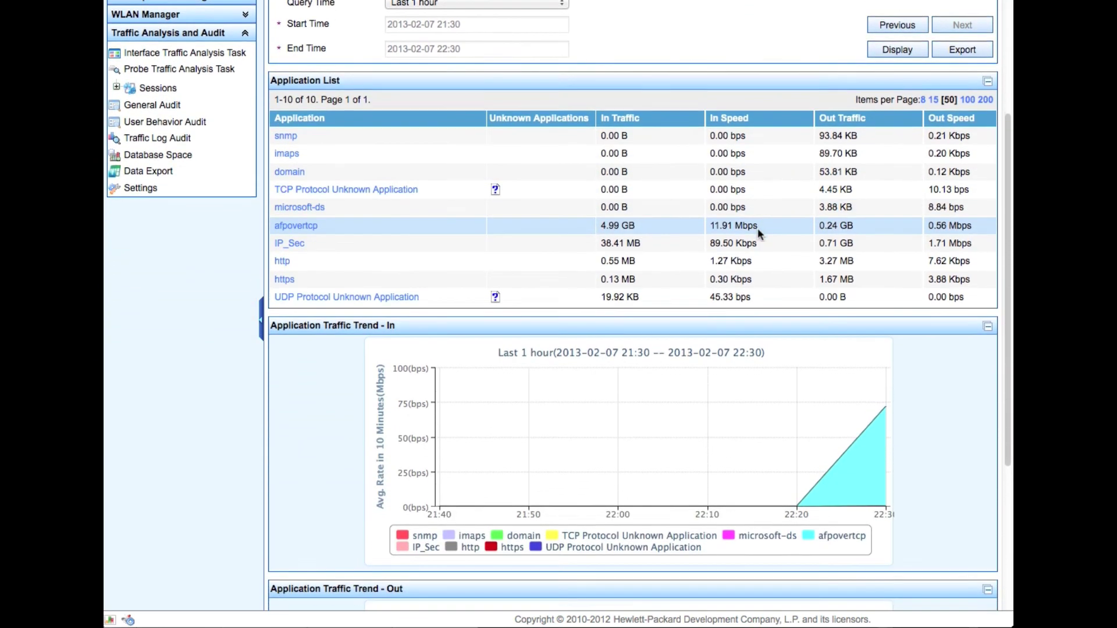
pyautogui.scroll(-1, 759, 229)
pyautogui.scroll(-3, 758, 228)
pyautogui.scroll(-3, 759, 232)
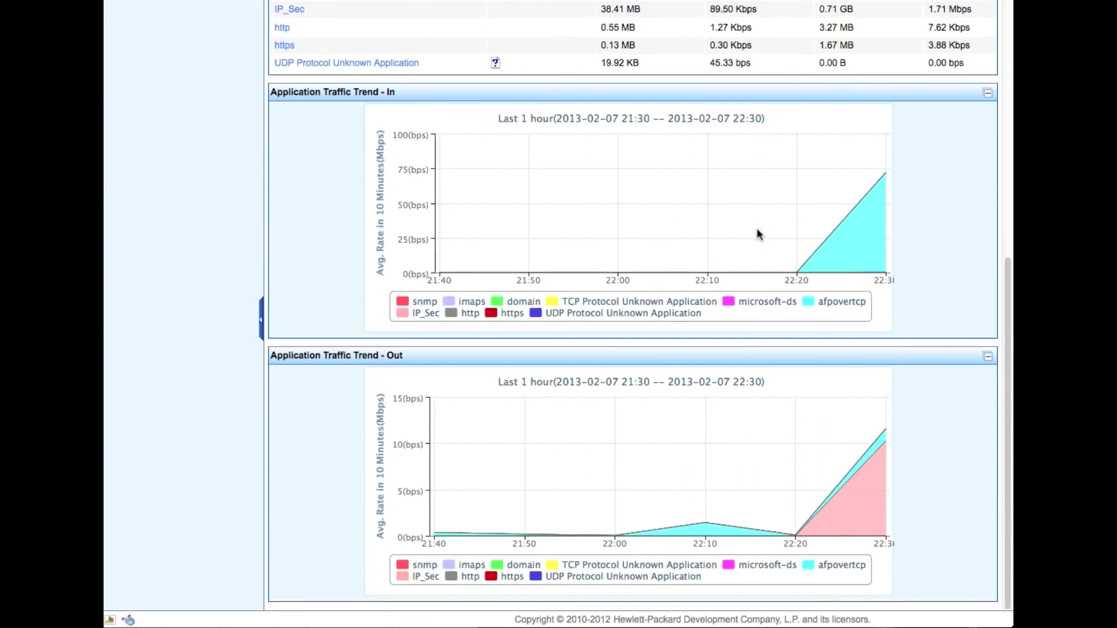
pyautogui.scroll(5, 757, 234)
pyautogui.scroll(1, 756, 232)
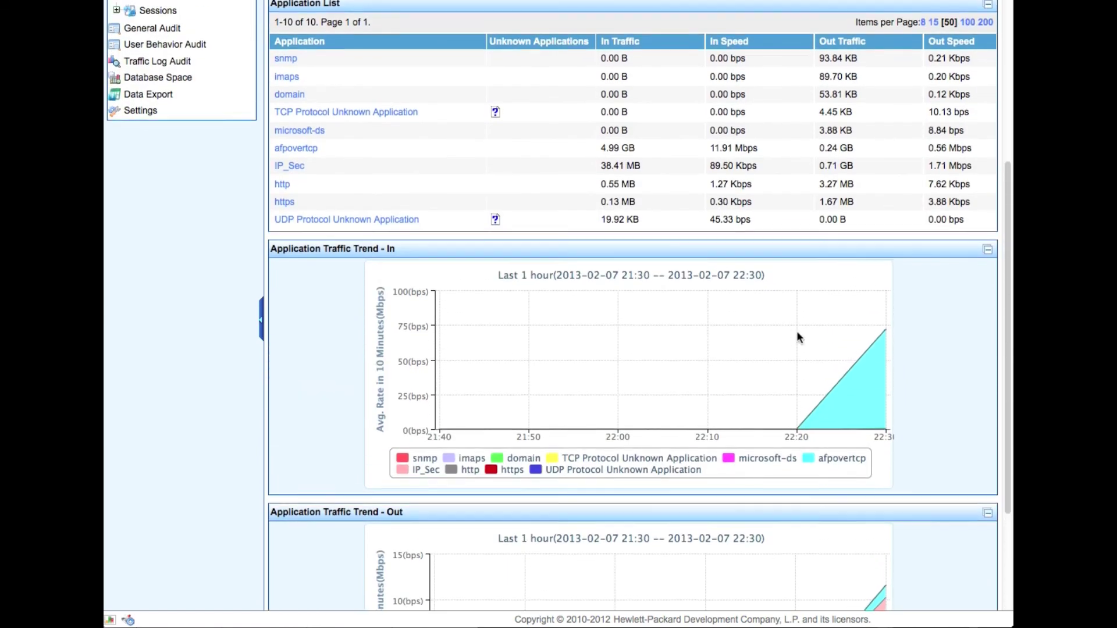
pyautogui.click(822, 399)
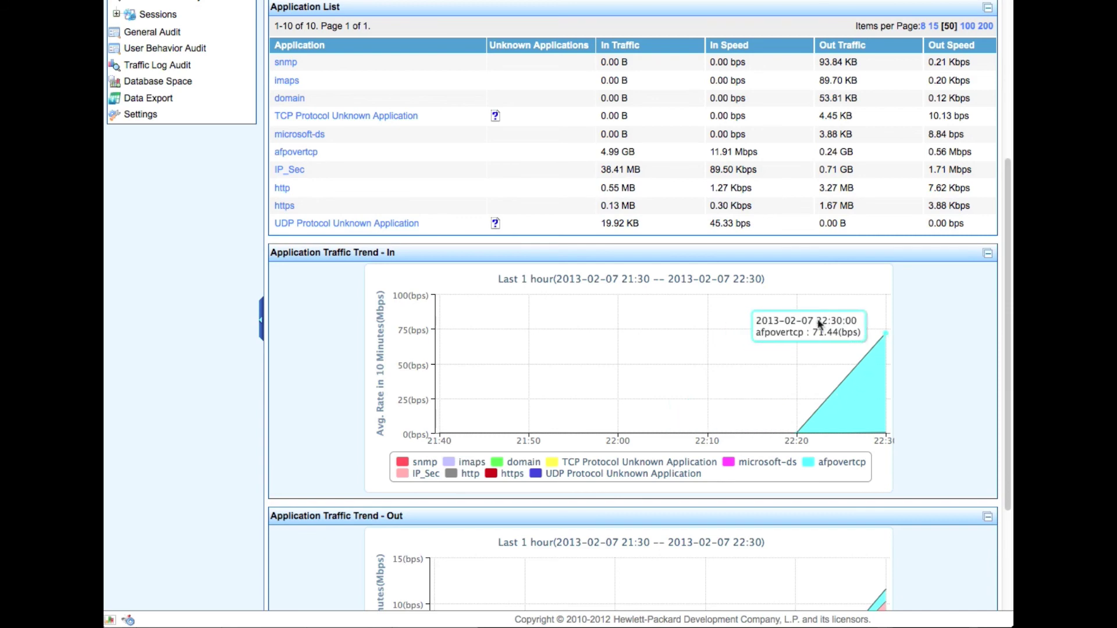
pyautogui.scroll(5, 753, 325)
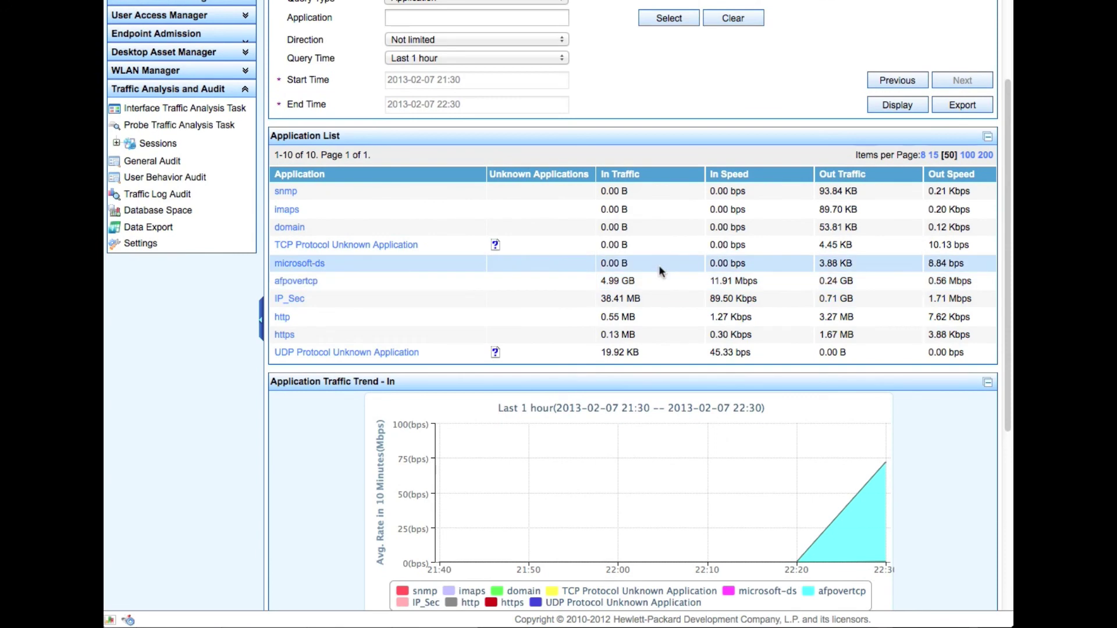
pyautogui.scroll(4, 659, 264)
pyautogui.scroll(2, 660, 265)
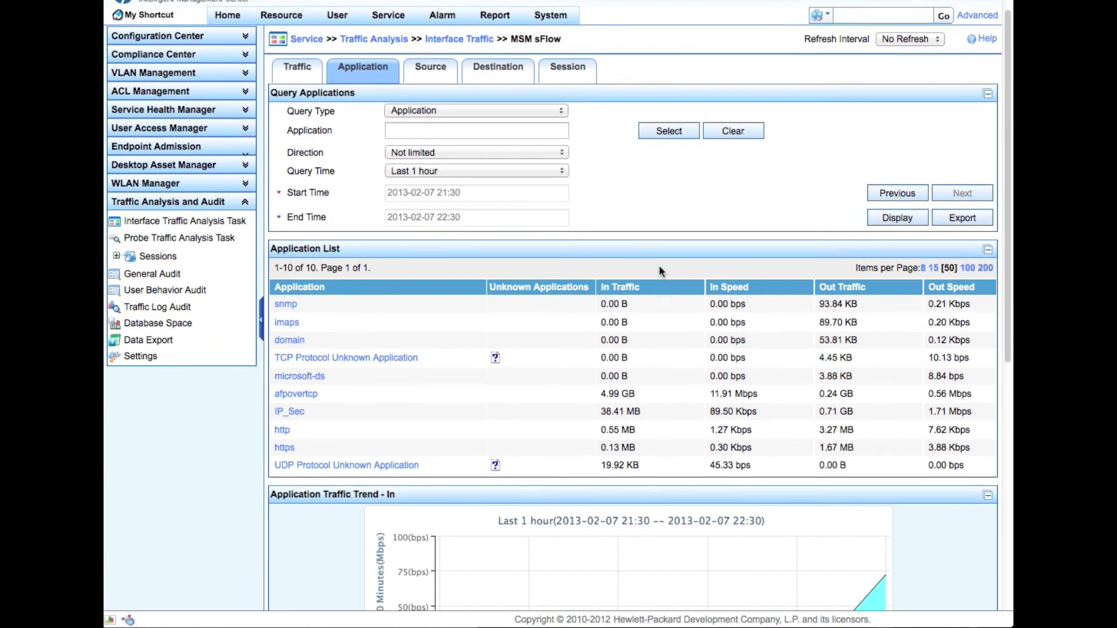